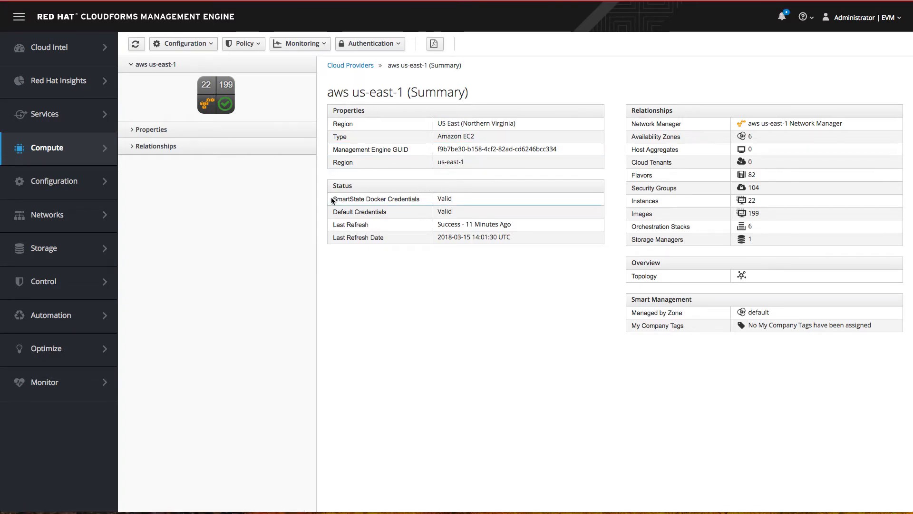
# Check the credential status of the aws us-east-1 provider, open its ScanMeJava instance and inspect the compliance status
pyautogui.moveTo(332, 198); pyautogui.dragTo(425, 201)
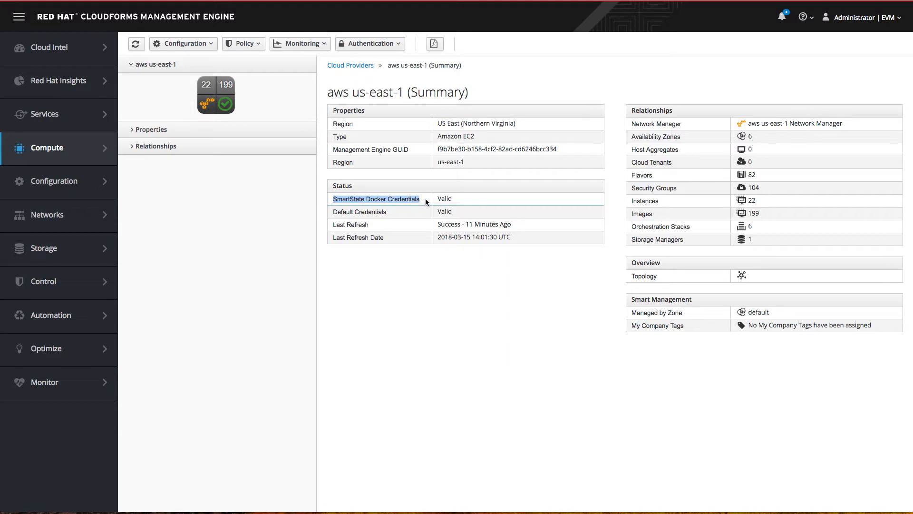
pyautogui.click(351, 213)
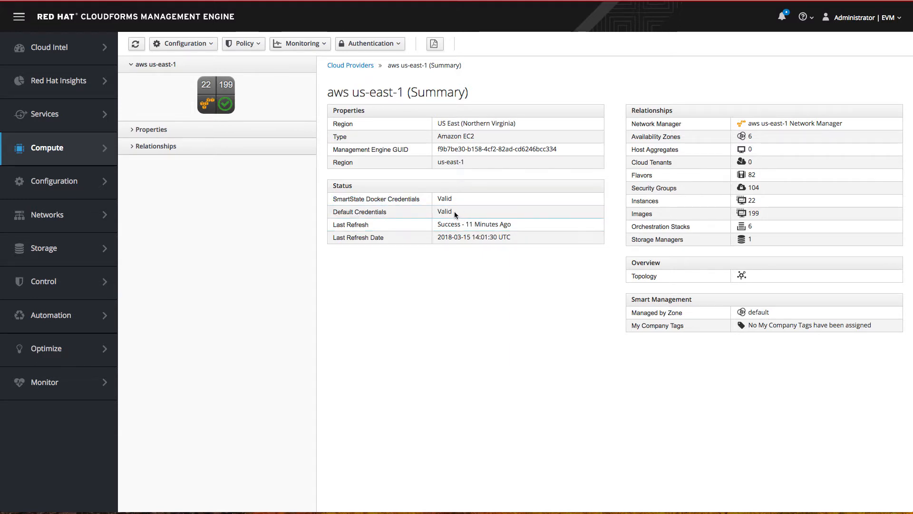
pyautogui.click(741, 204)
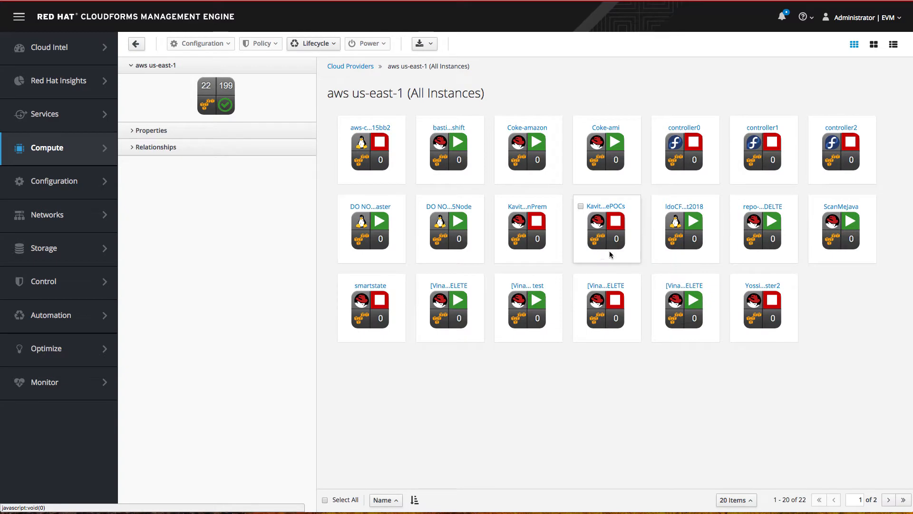
pyautogui.click(845, 224)
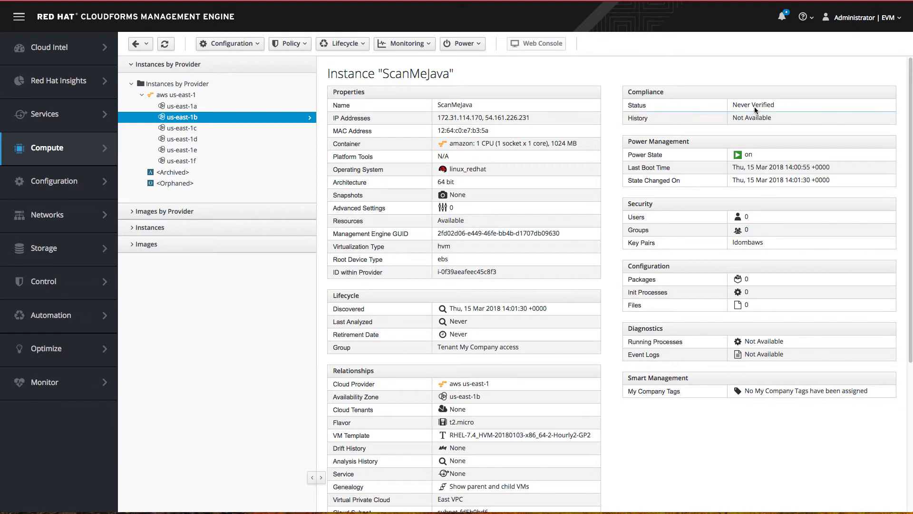
pyautogui.moveTo(777, 105); pyautogui.dragTo(731, 105)
pyautogui.click(736, 107)
# Run a SmartState Analysis on the ScanMeJava instance and open the task list
pyautogui.click(230, 46)
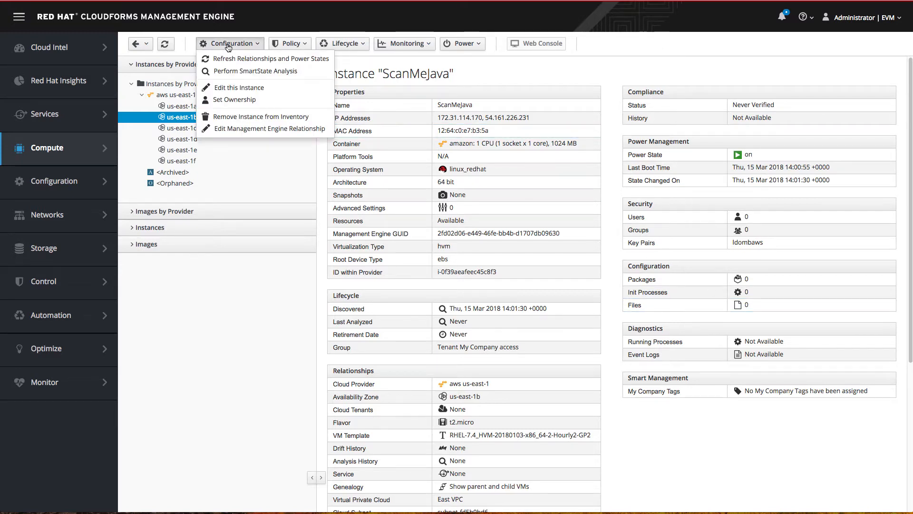
pyautogui.click(319, 73)
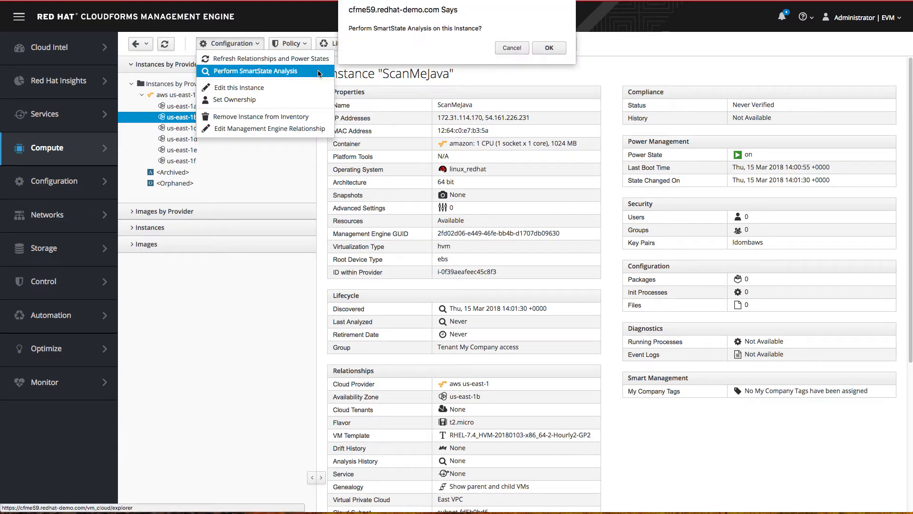
pyautogui.click(553, 48)
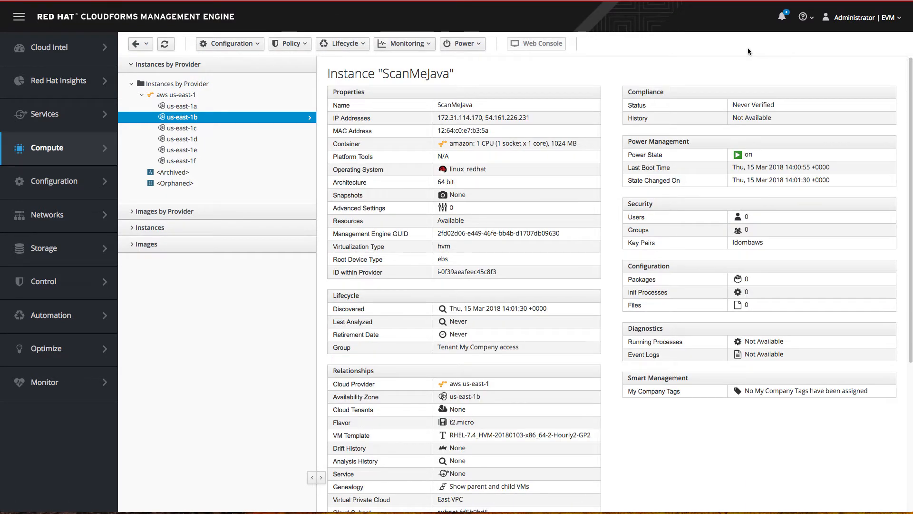
pyautogui.click(858, 20)
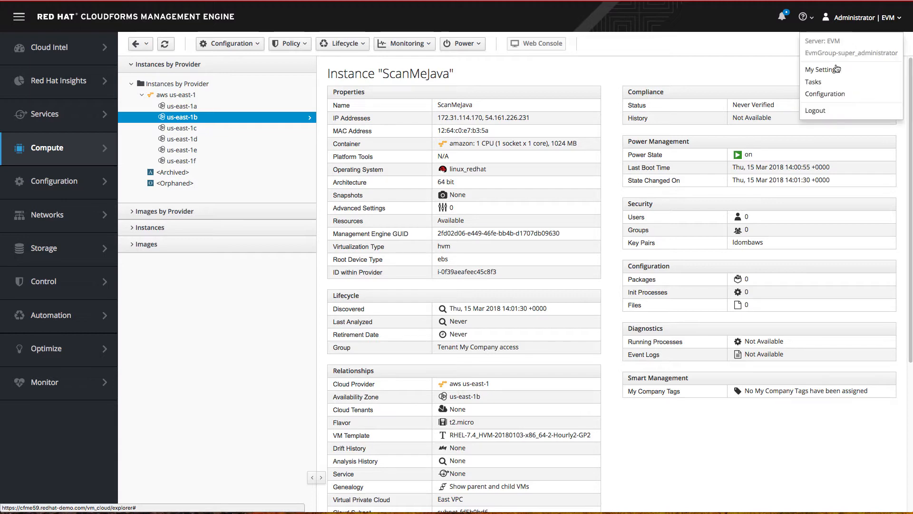
pyautogui.click(824, 83)
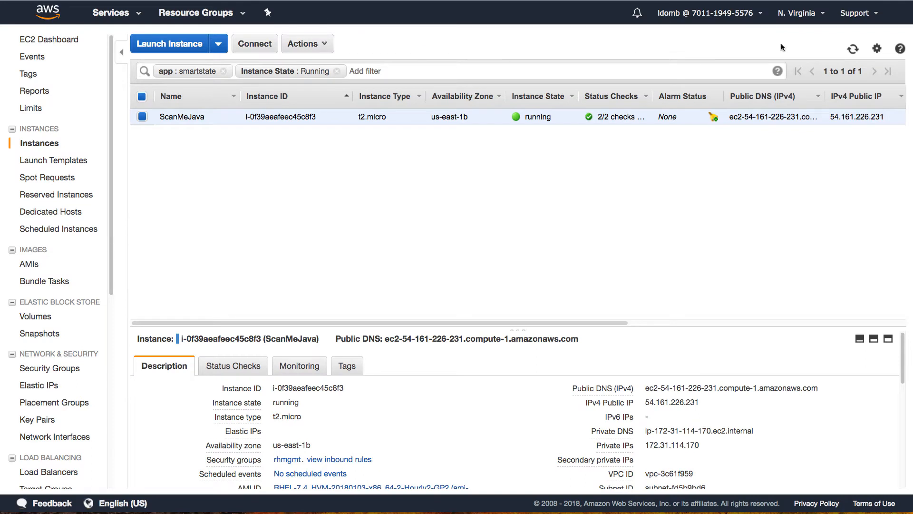
# Switch to the AWS EC2 console, refresh the running instances and examine the smartstate instance's details and key pair name
pyautogui.click(854, 49)
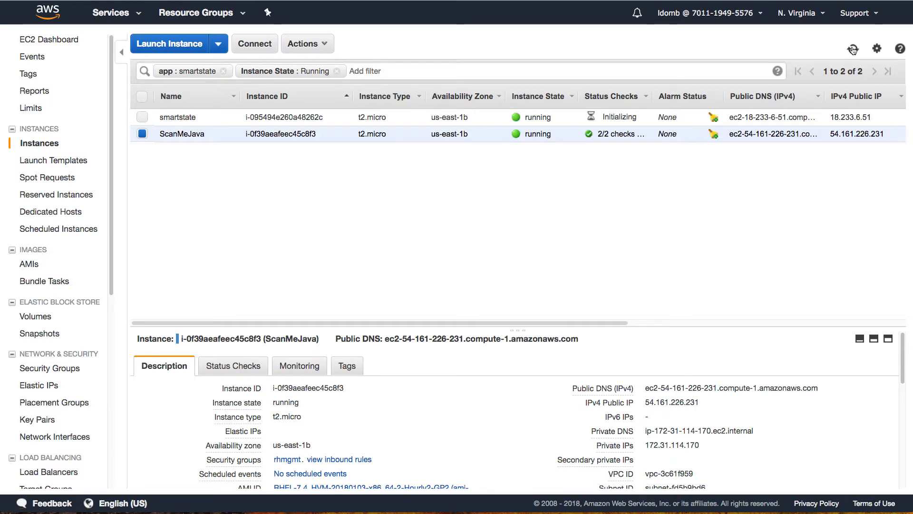
pyautogui.click(165, 116)
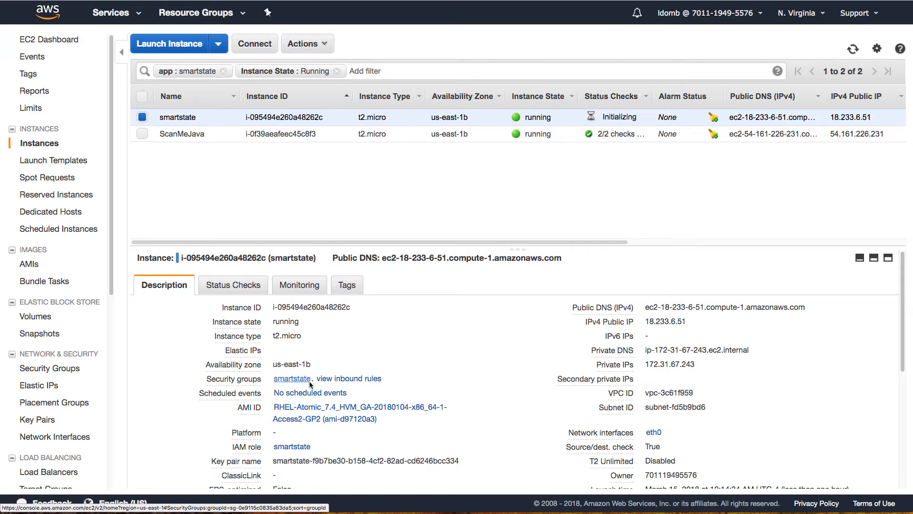
pyautogui.moveTo(392, 417); pyautogui.dragTo(415, 419)
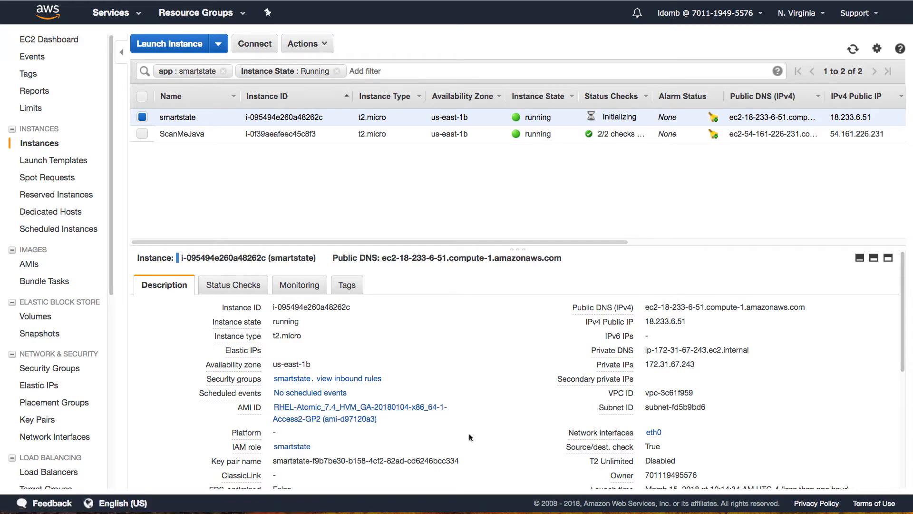
pyautogui.scroll(-2, 469, 433)
pyautogui.tripleClick(437, 411)
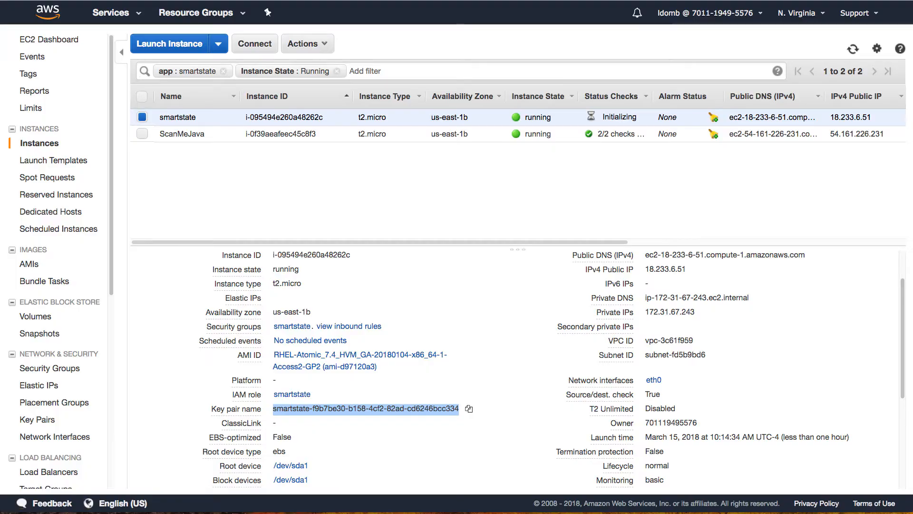
# Switch back to CloudForms and open the list of cloud key pairs
pyautogui.click(362, 0)
pyautogui.moveTo(49, 156)
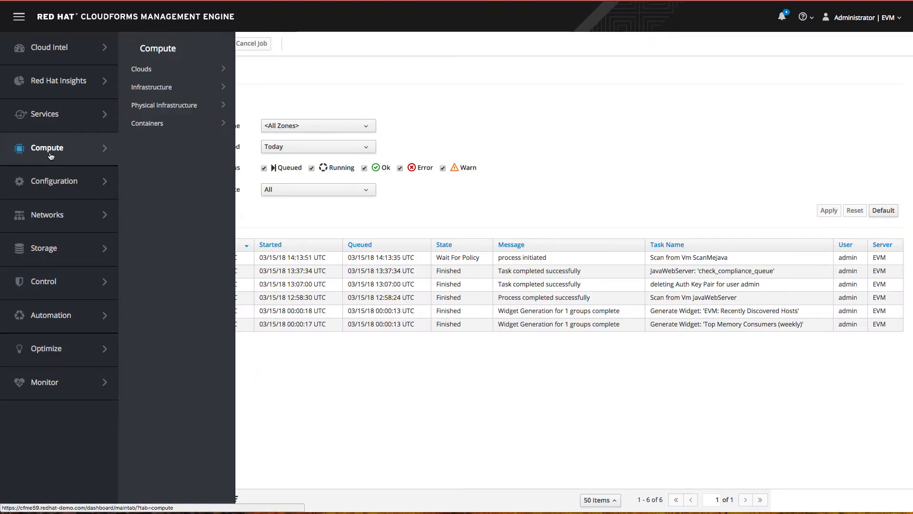
pyautogui.moveTo(162, 75)
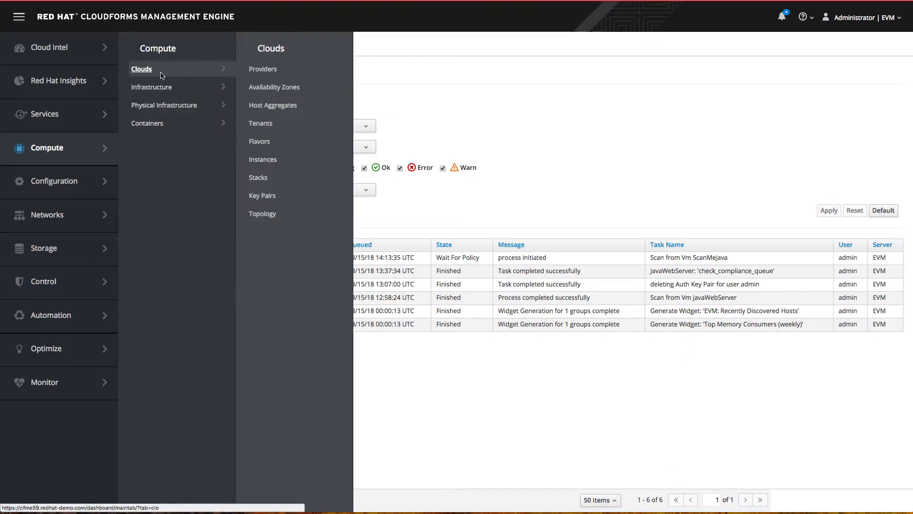
pyautogui.click(266, 196)
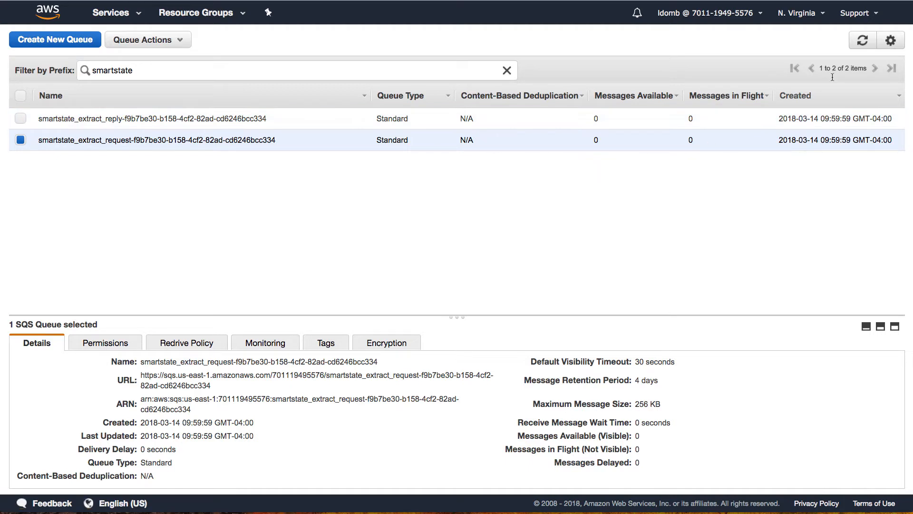
# Refresh the smartstate queues in AWS SQS to check the request queue's messages, and return to the EC2 instances list
pyautogui.click(862, 40)
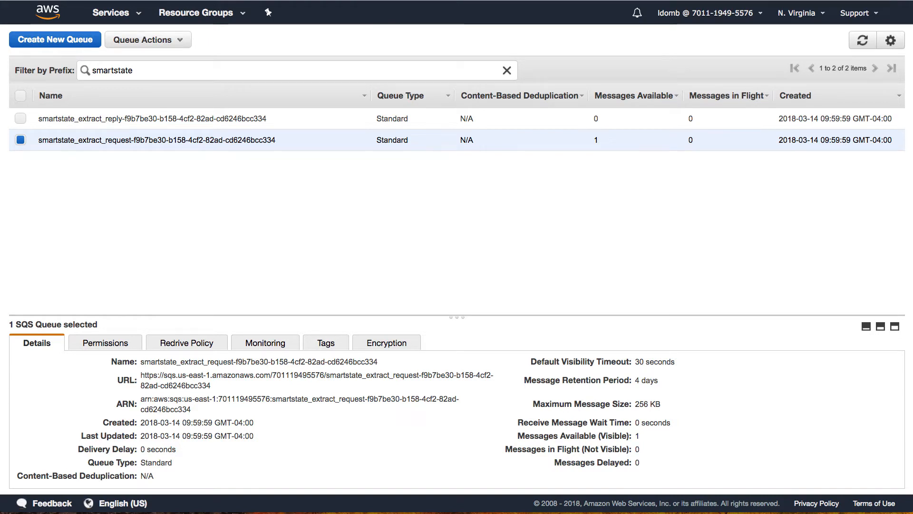
pyautogui.hotkey('ctrl', 'Tab')
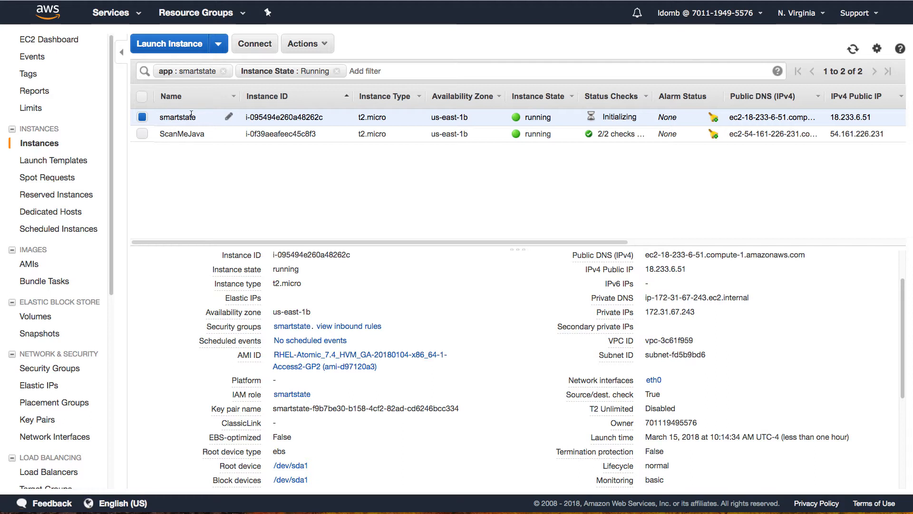
pyautogui.moveTo(233, 396)
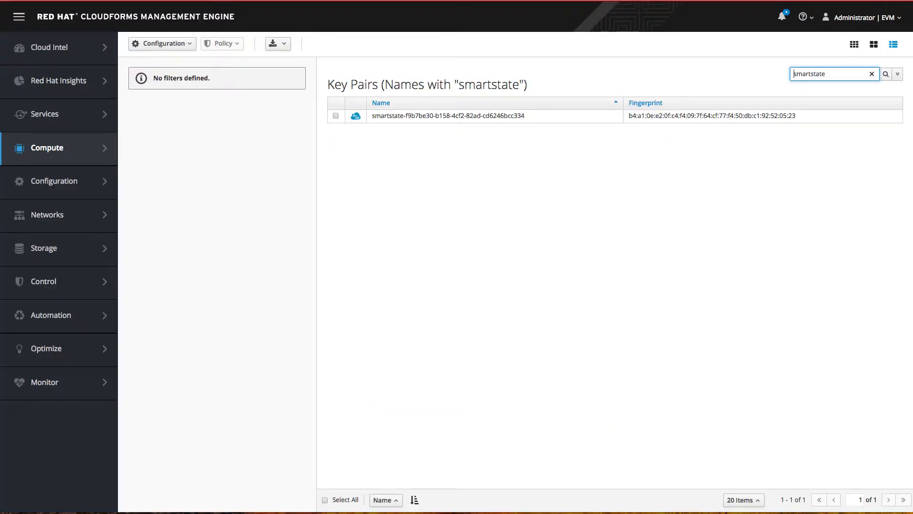
# Return to the CloudForms task list and refresh it repeatedly to follow the ScanMeJava scan's progress
pyautogui.click(884, 18)
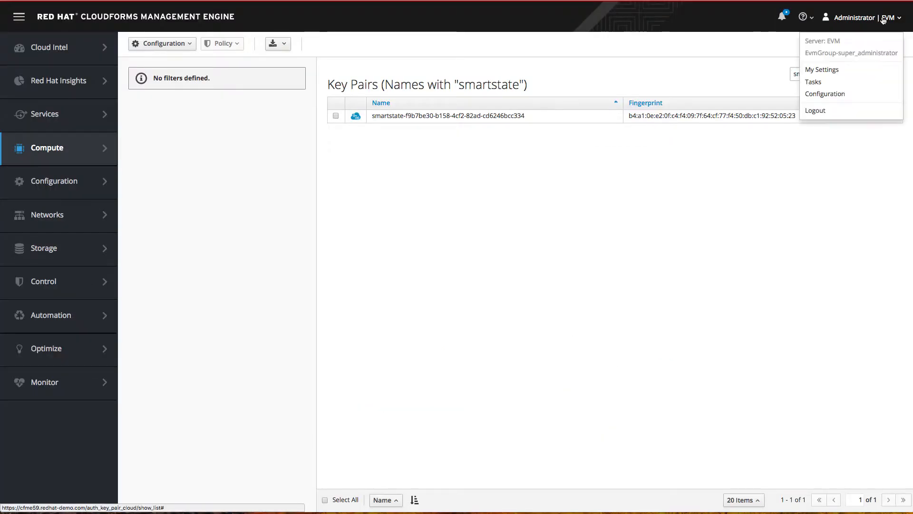
pyautogui.click(861, 82)
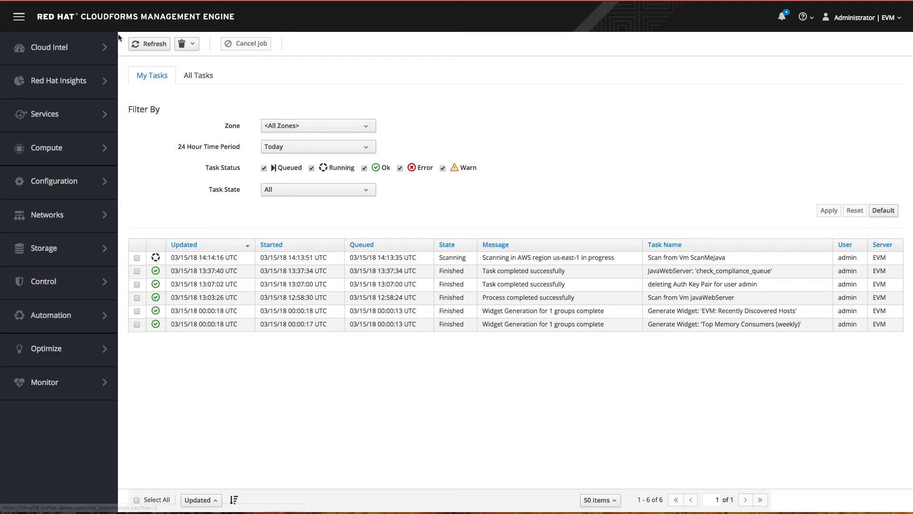
pyautogui.click(146, 48)
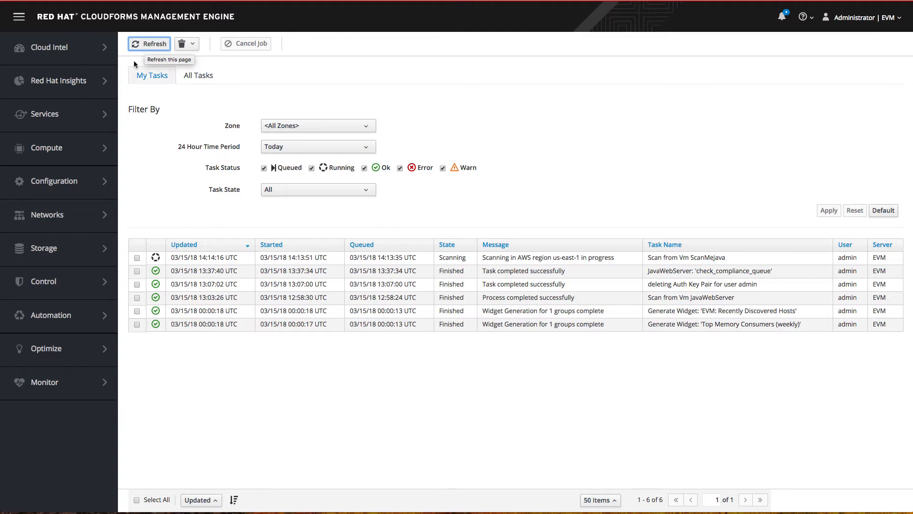
pyautogui.click(144, 46)
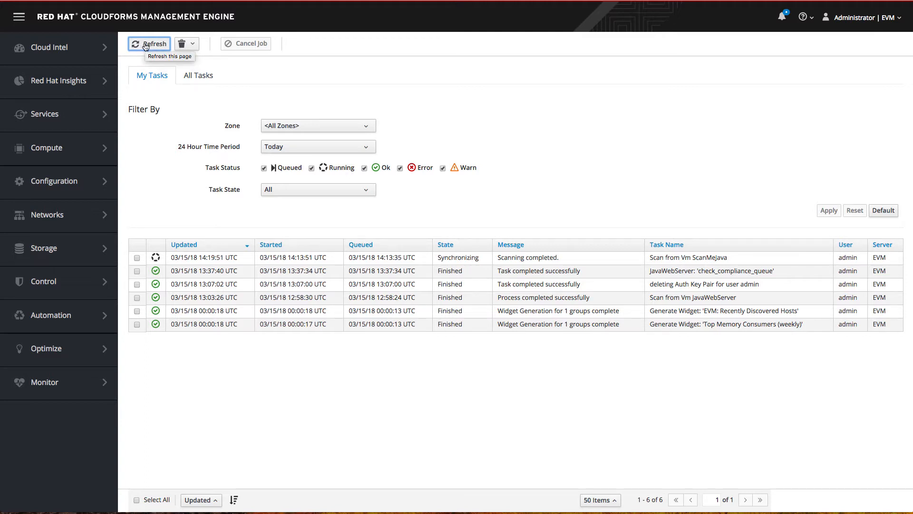
pyautogui.click(145, 46)
pyautogui.click(145, 46)
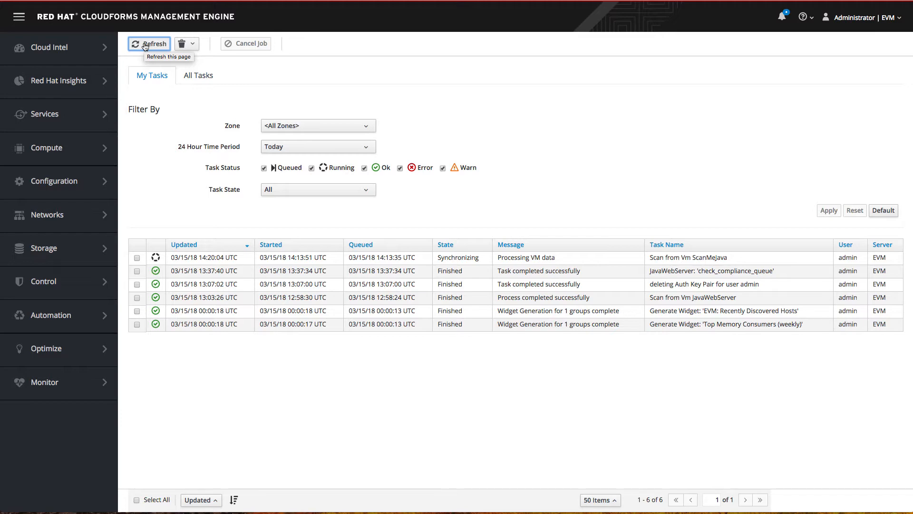
pyautogui.click(145, 46)
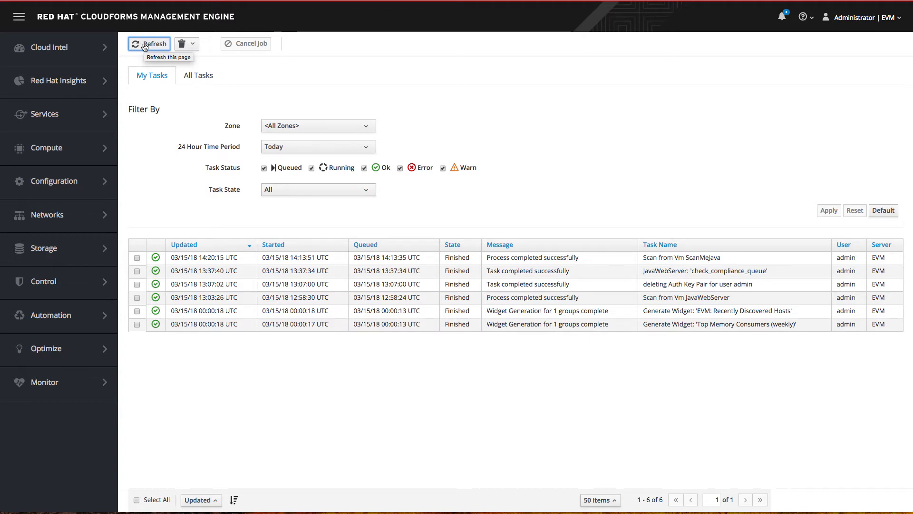
# Reopen the ScanMeJava instance and assign the Java Security policy profile to it
pyautogui.click(674, 261)
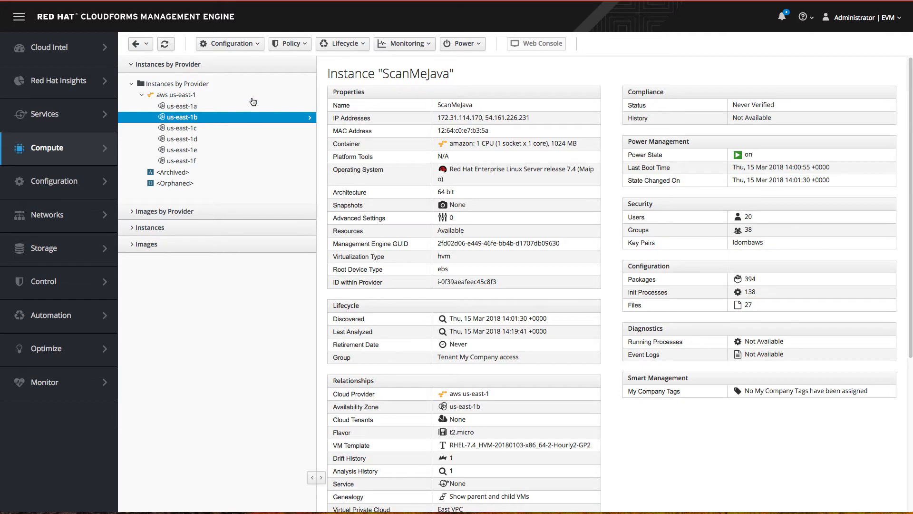
pyautogui.click(237, 44)
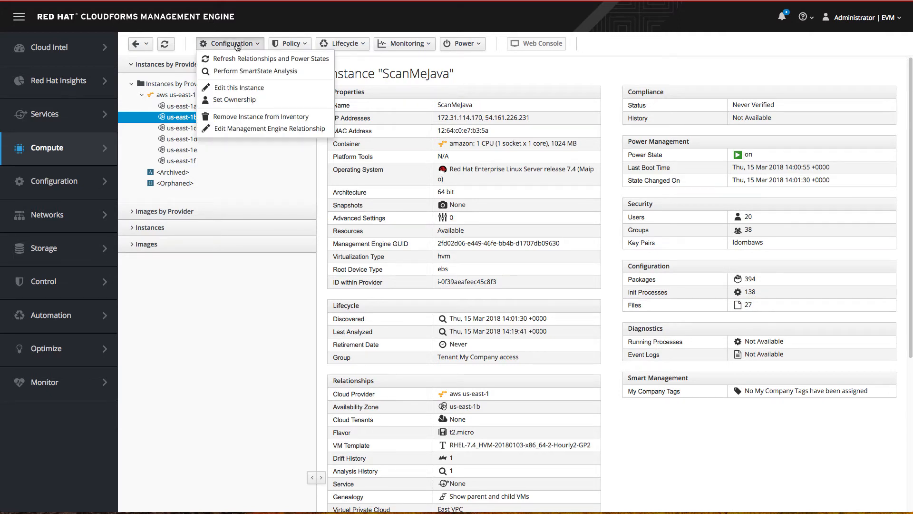
pyautogui.click(292, 44)
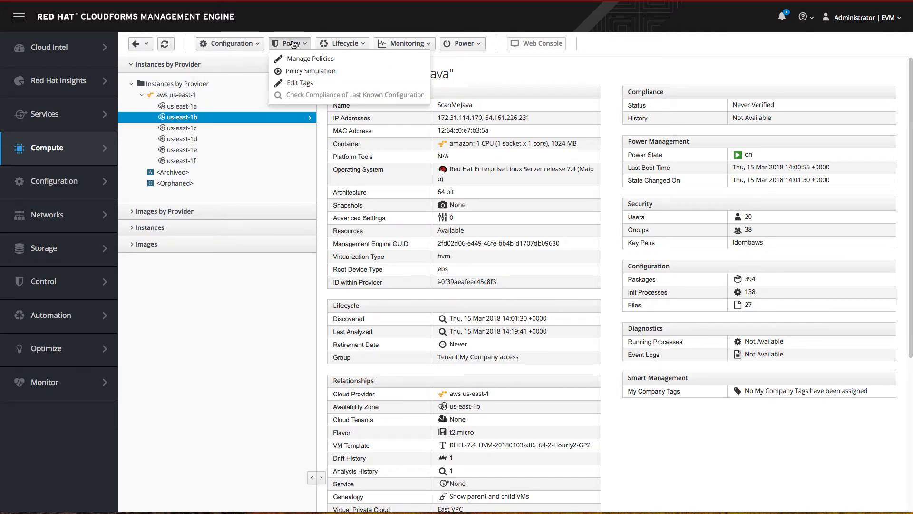
pyautogui.click(309, 59)
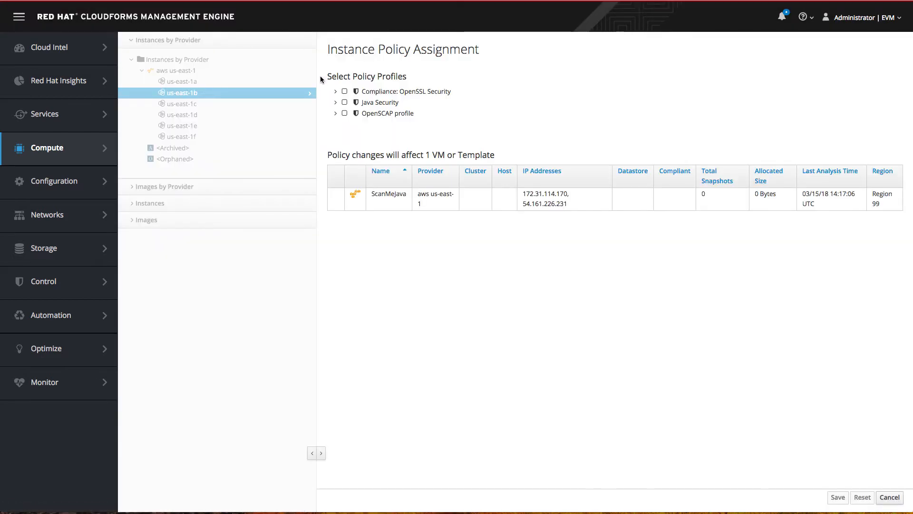
pyautogui.click(344, 103)
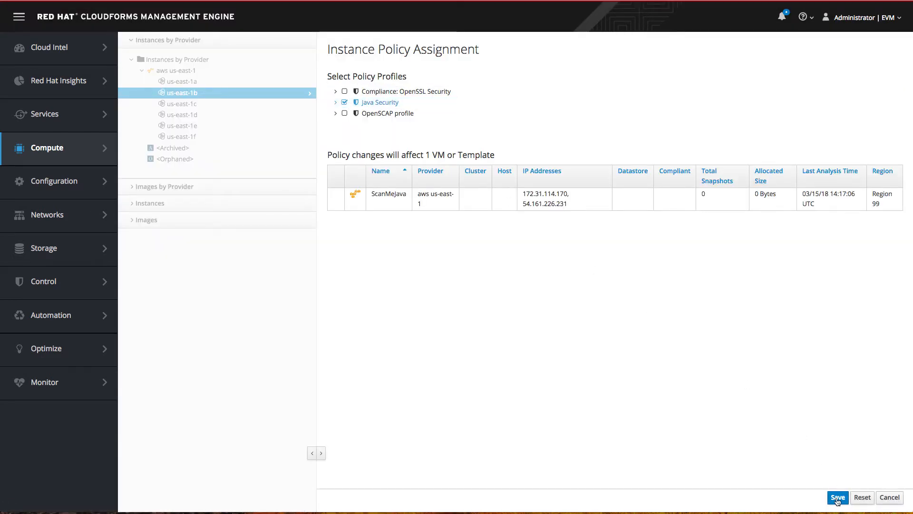
pyautogui.click(836, 497)
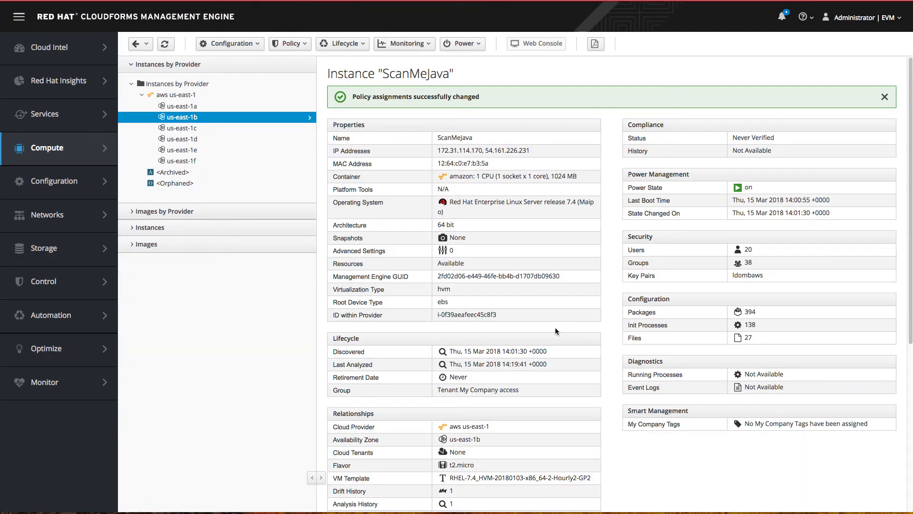
pyautogui.click(884, 96)
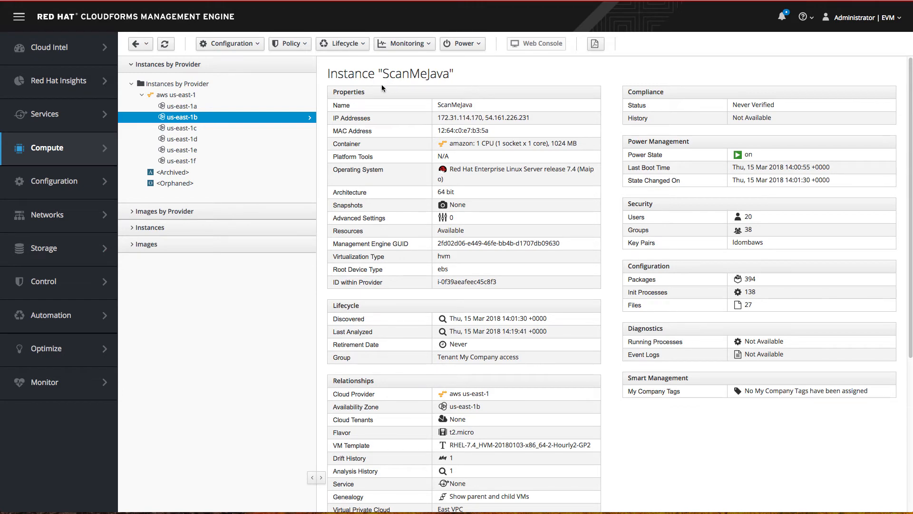
# Run a compliance check of the last known configuration on ScanMeJava and refresh the instance's summary
pyautogui.click(301, 45)
pyautogui.click(310, 94)
pyautogui.click(554, 56)
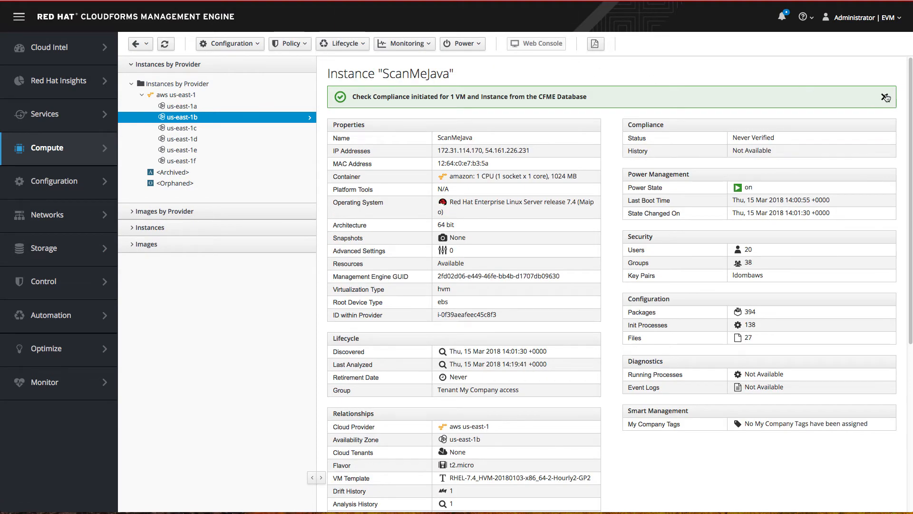
pyautogui.click(885, 96)
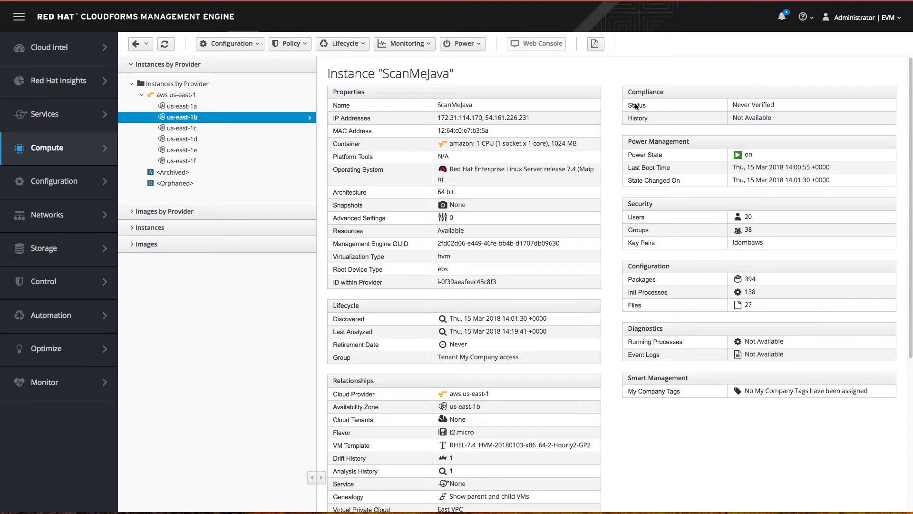
pyautogui.click(164, 44)
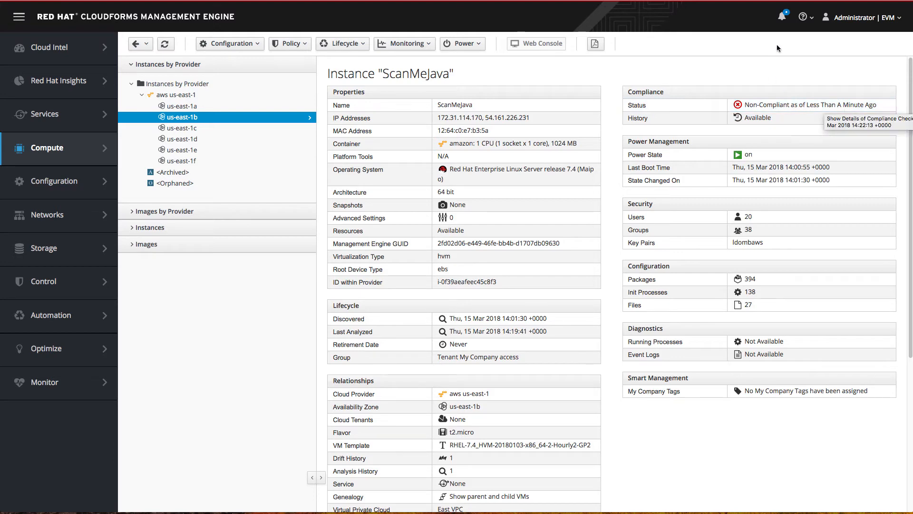
# Review the event notifications, highlighting the fixjava provisioning approval message, dismiss the pop-up notices and close the notifications
pyautogui.click(784, 17)
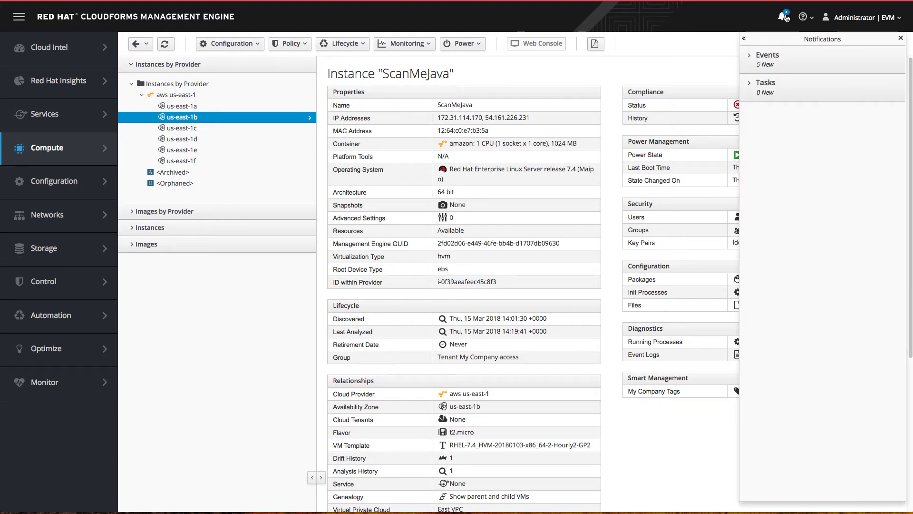
pyautogui.click(769, 56)
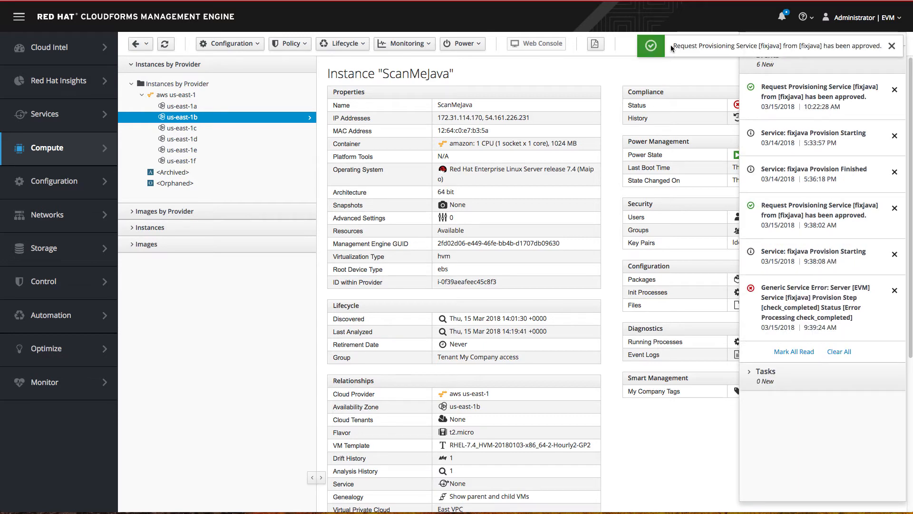
pyautogui.moveTo(676, 46); pyautogui.dragTo(875, 45)
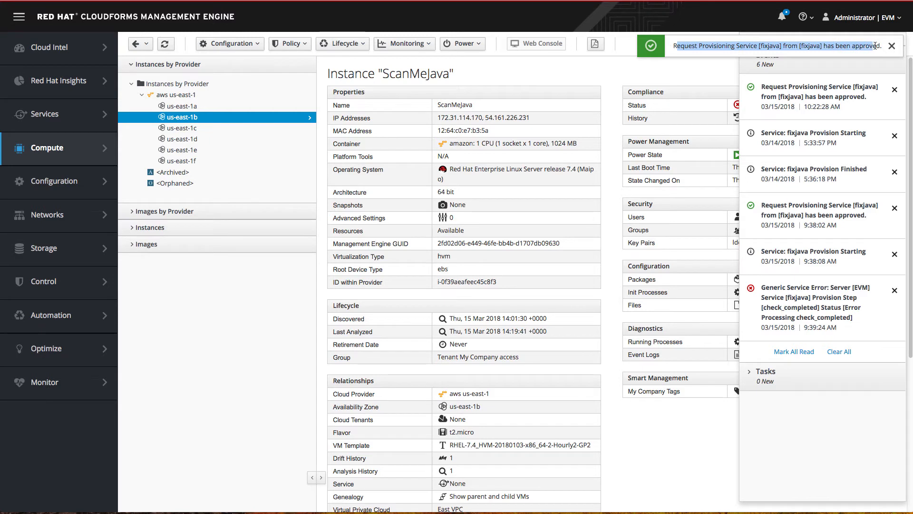
pyautogui.click(892, 46)
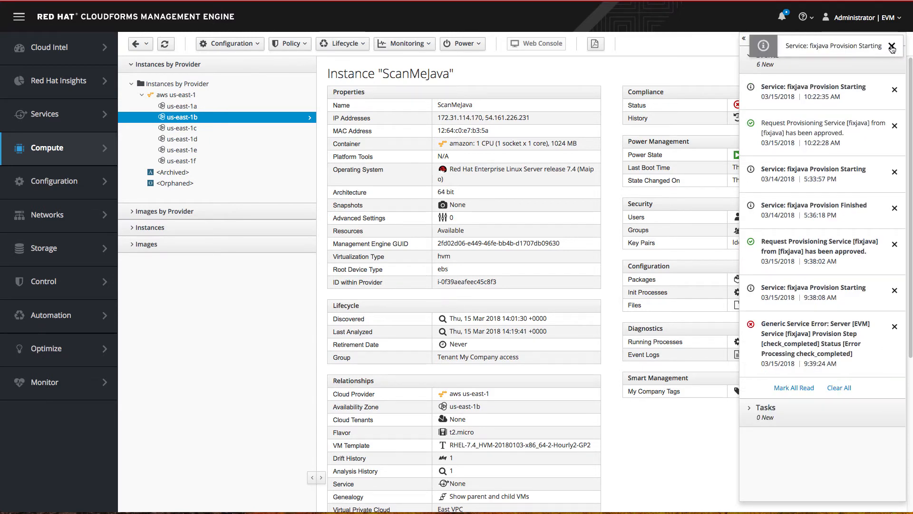
pyautogui.click(891, 46)
pyautogui.click(900, 38)
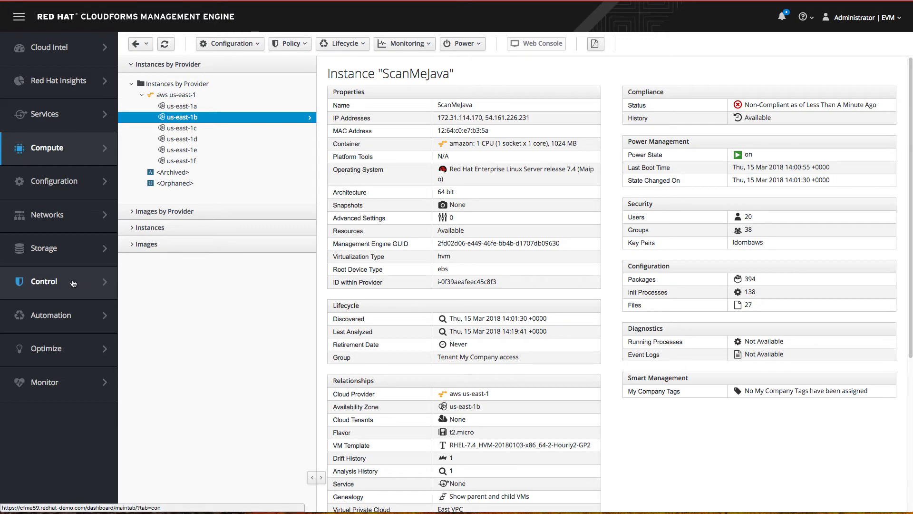
# In the Control explorer, examine the Java Security profile's compliance policy, its condition and the fixjava action under VM Compliance Check
pyautogui.moveTo(75, 283)
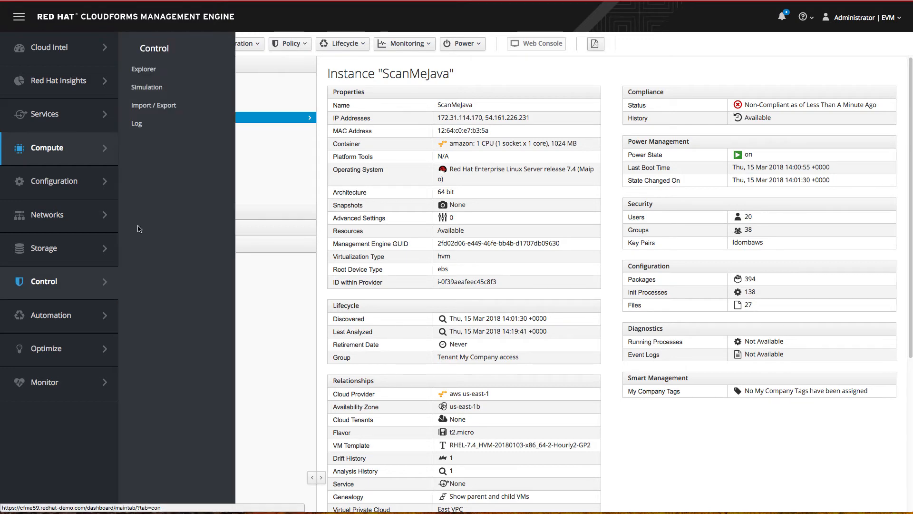
pyautogui.click(146, 70)
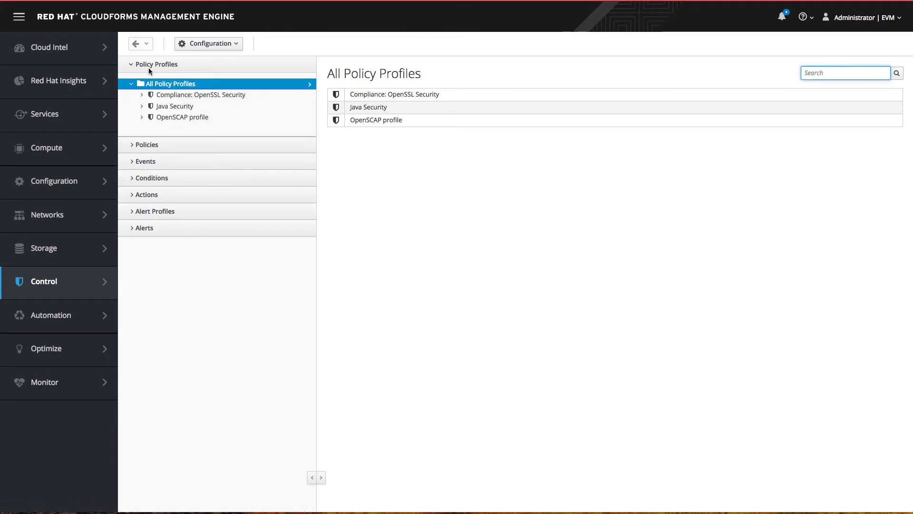
pyautogui.click(185, 107)
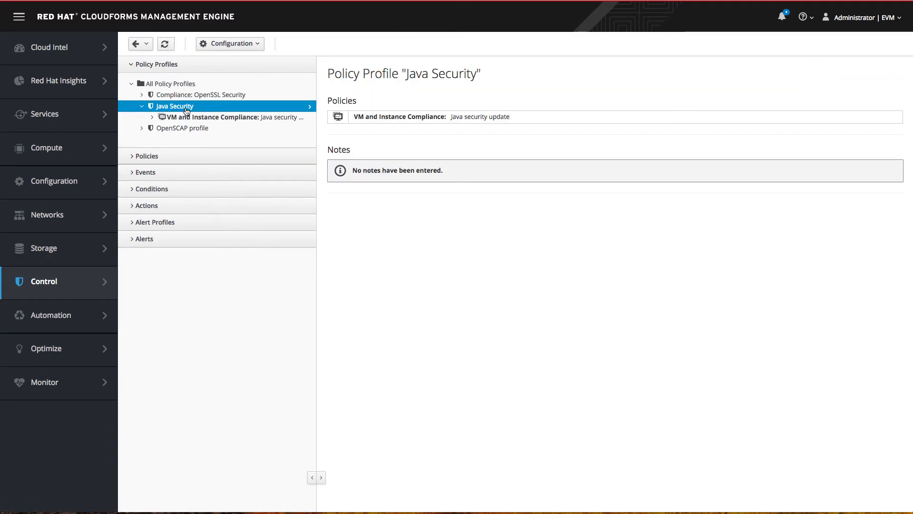
pyautogui.click(189, 119)
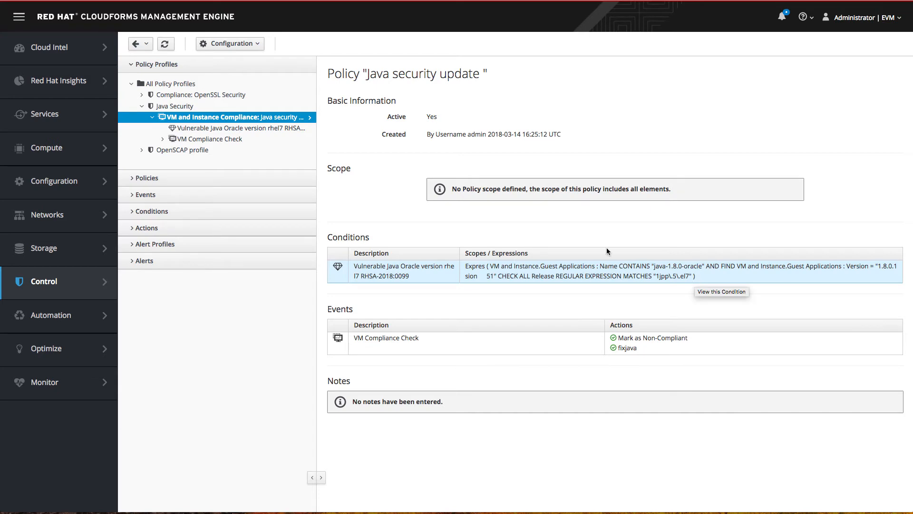
pyautogui.click(162, 140)
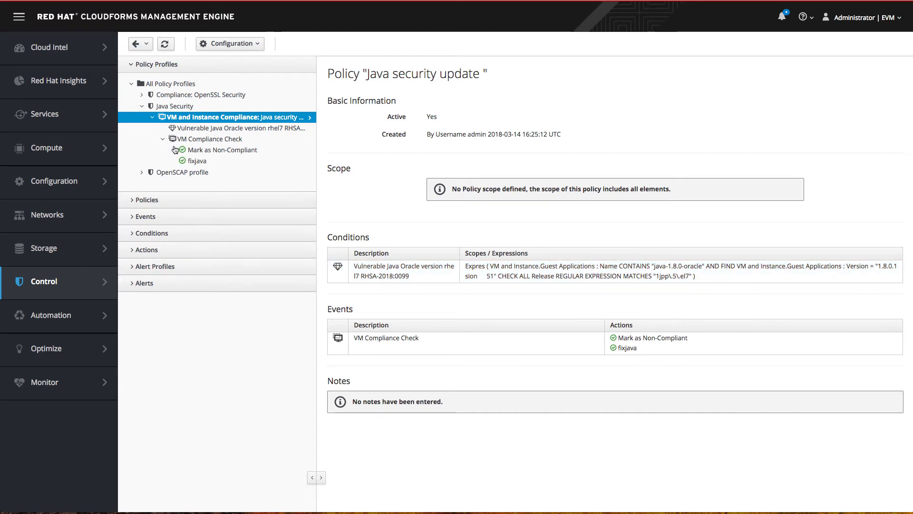
pyautogui.click(198, 162)
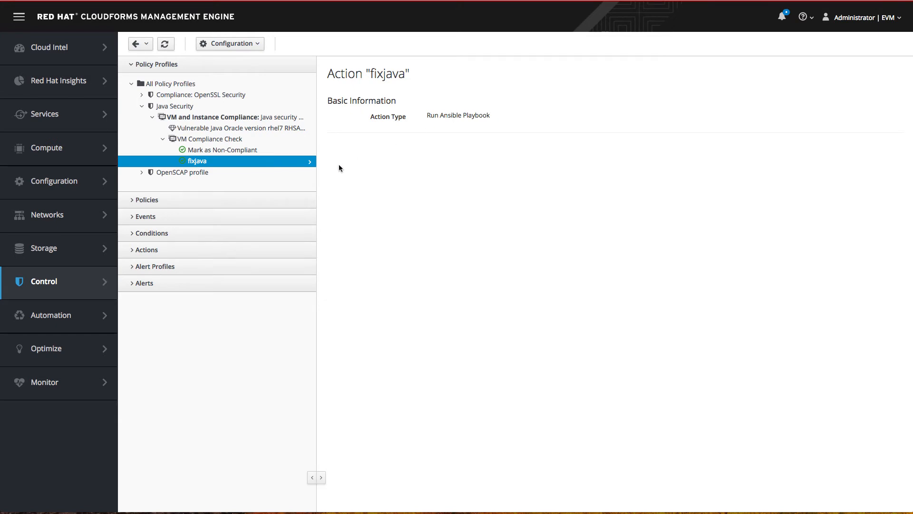
# Open the fixjava action from the full action list, inspect its Ansible playbook settings in edit mode and leave without saving
pyautogui.click(152, 251)
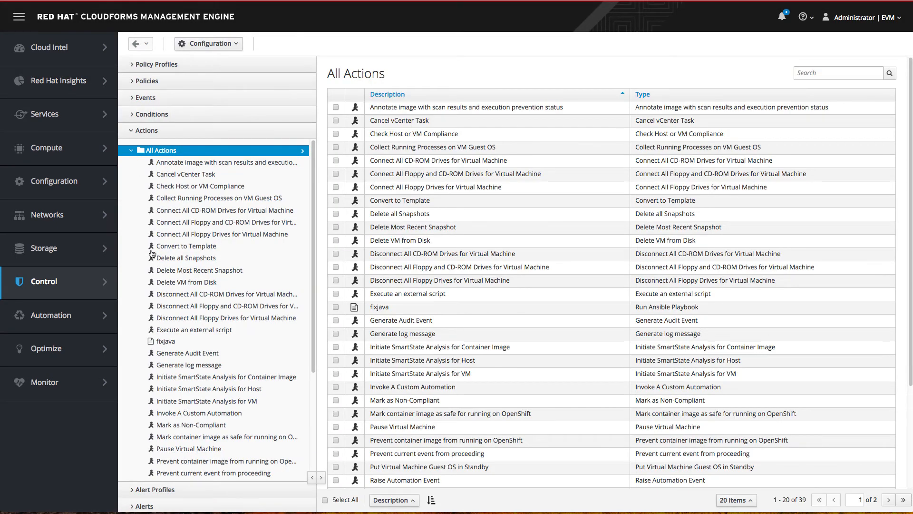
pyautogui.click(170, 341)
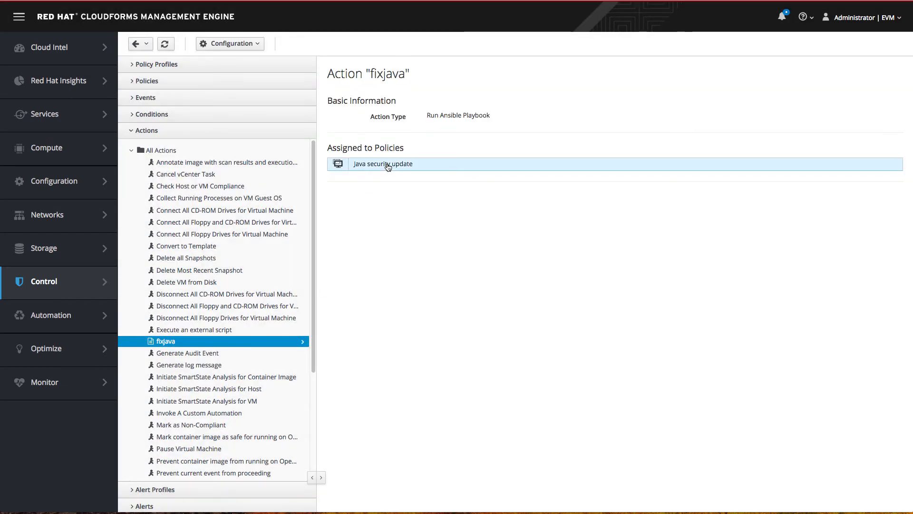
pyautogui.click(234, 44)
pyautogui.click(236, 59)
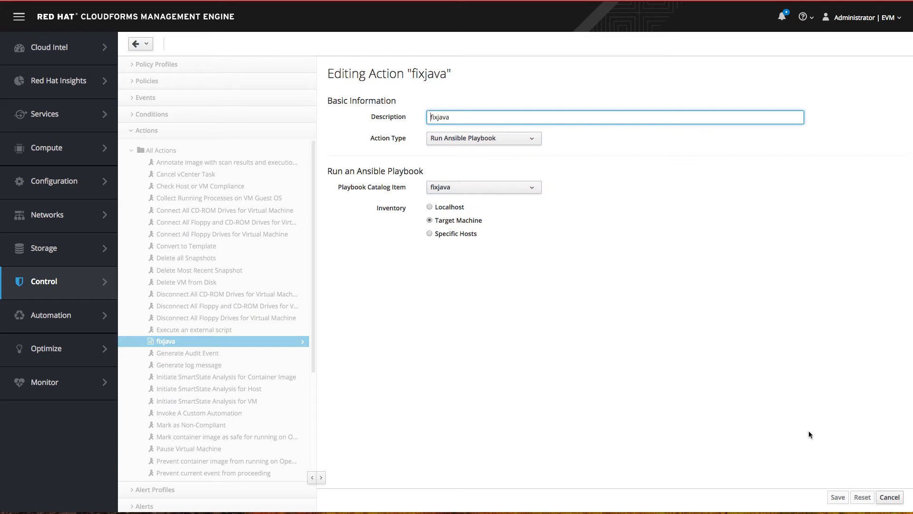
pyautogui.click(888, 497)
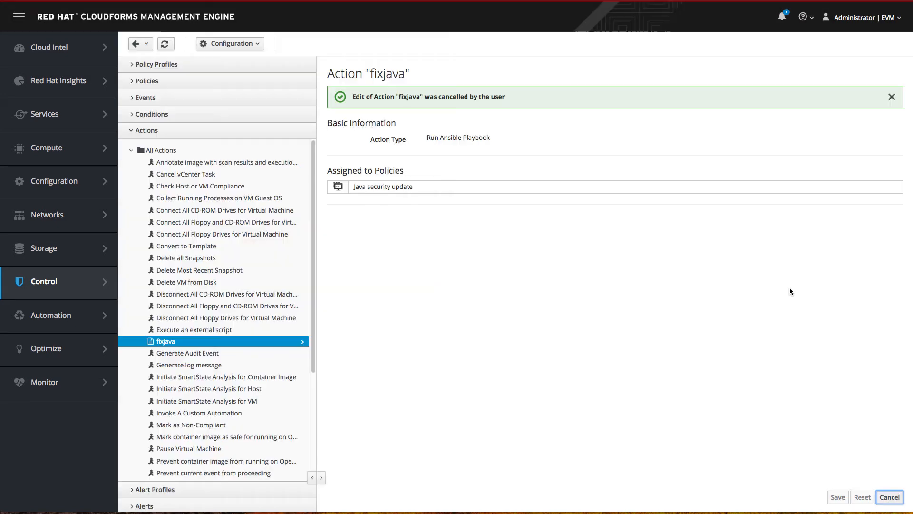
# Return to the ScanMeJava cloud instance and start another SmartState Analysis on it, dismissing the notices
pyautogui.moveTo(41, 121)
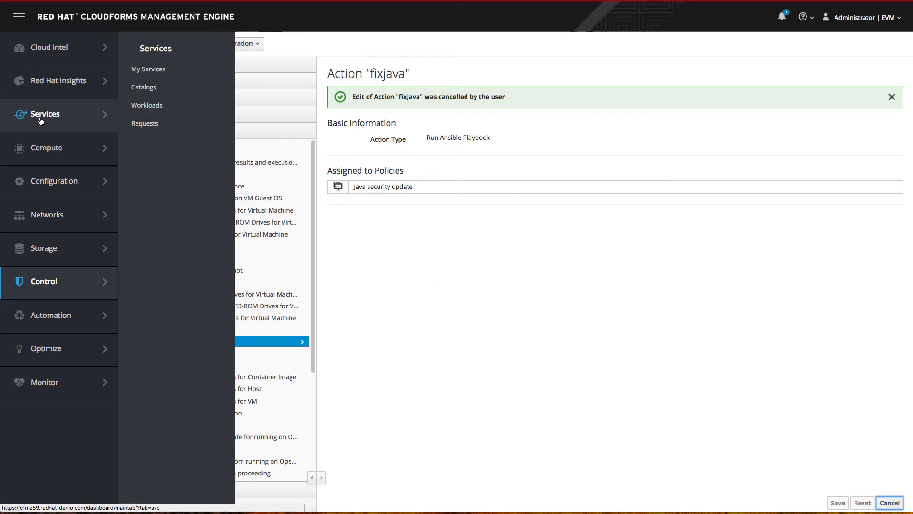
pyautogui.moveTo(54, 148)
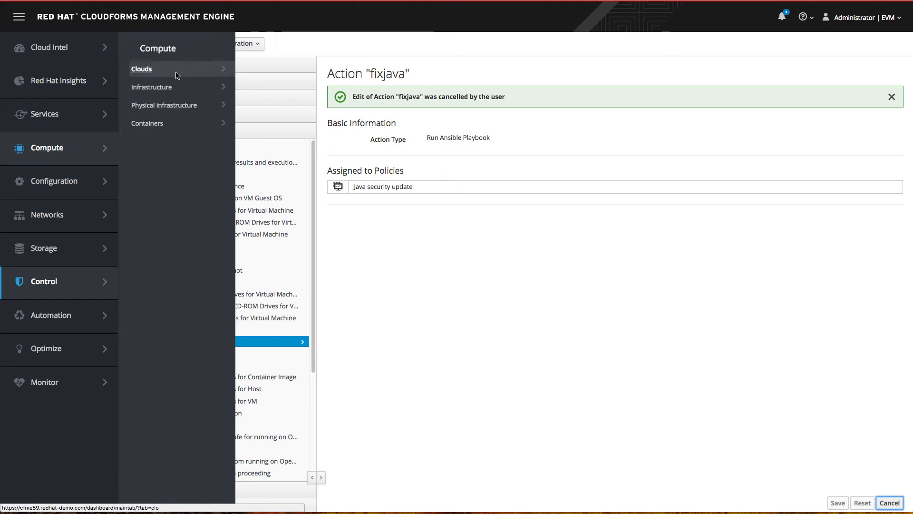
pyautogui.moveTo(176, 75)
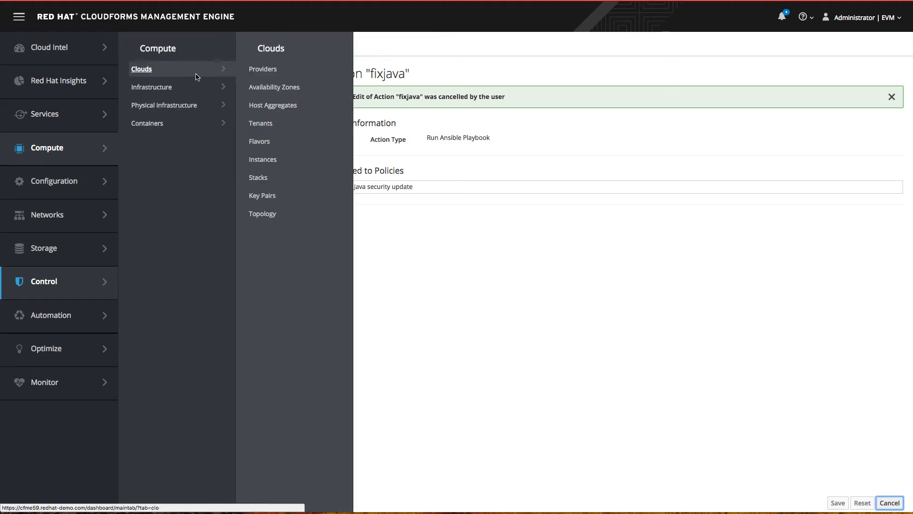
pyautogui.click(300, 166)
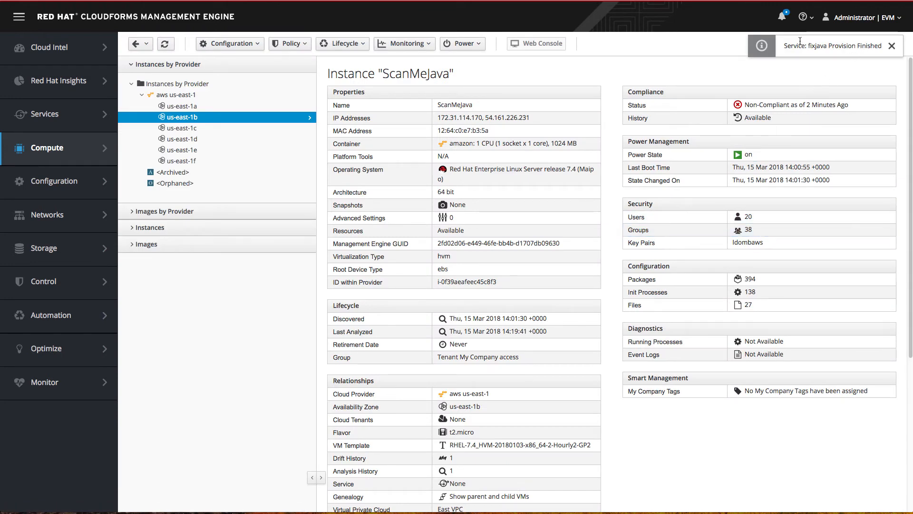
pyautogui.click(892, 46)
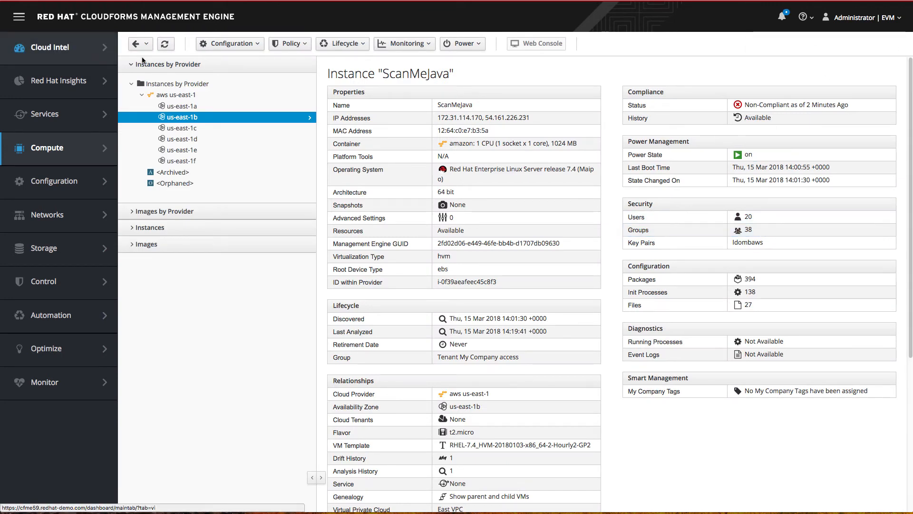
pyautogui.click(237, 44)
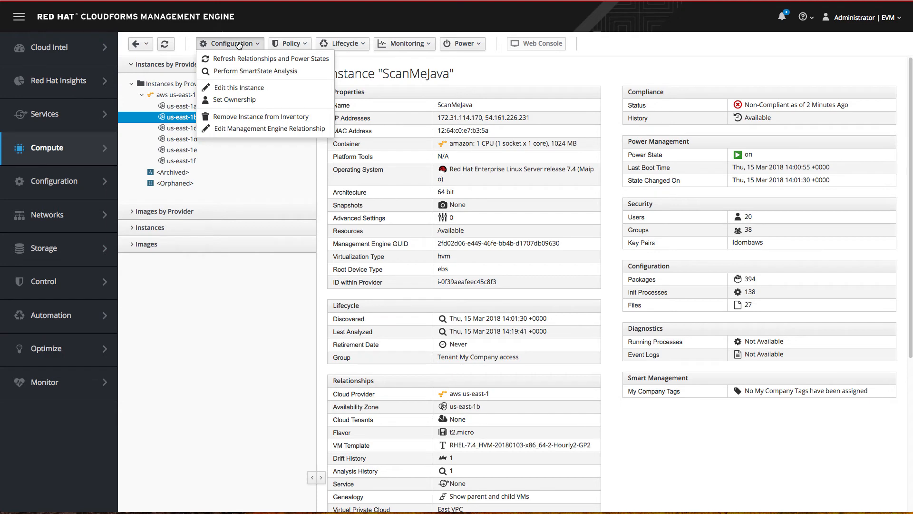
pyautogui.click(289, 73)
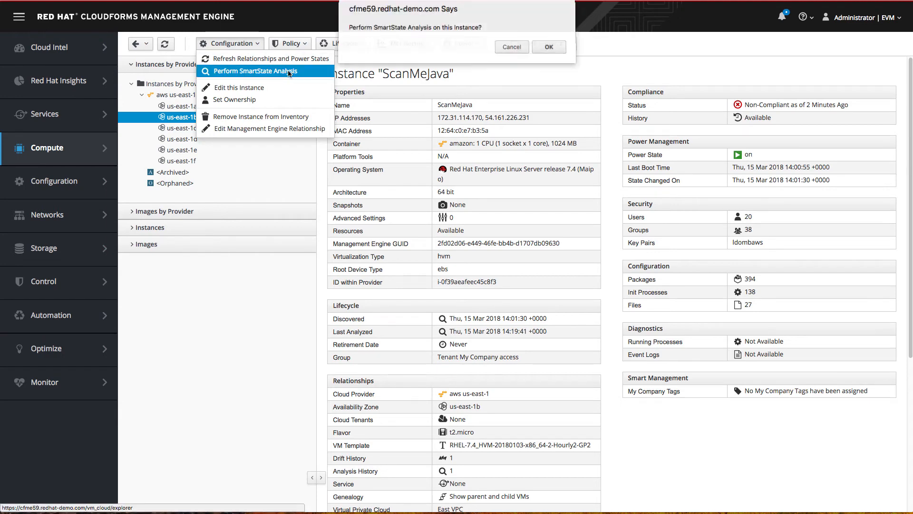
pyautogui.click(548, 47)
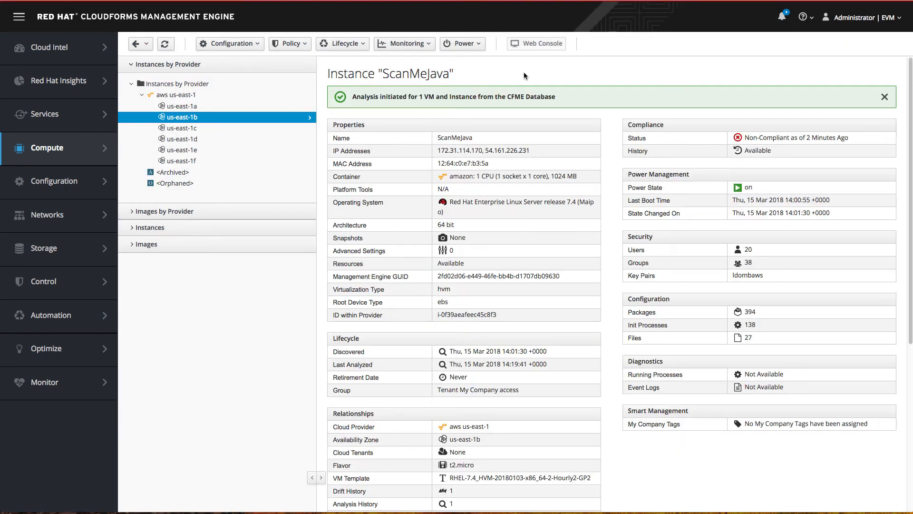
pyautogui.click(884, 97)
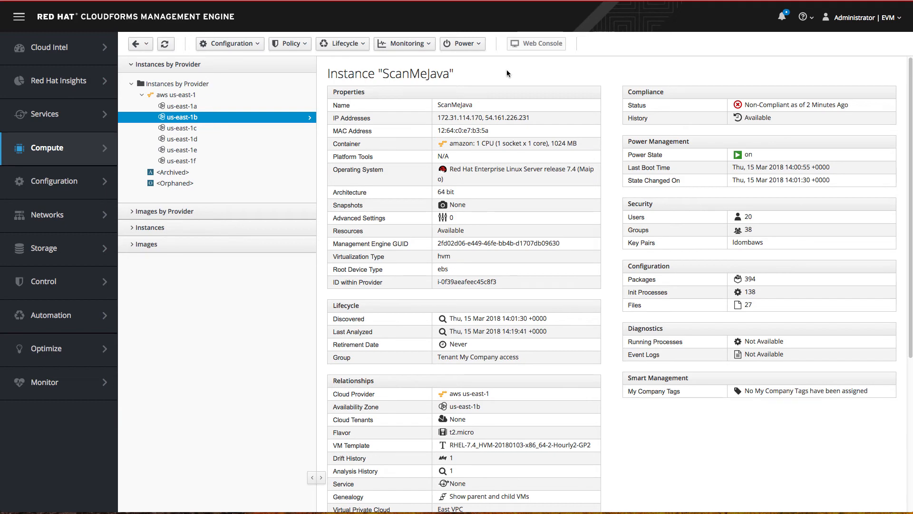
# Check the new ScanMeJava scan in the refreshed task list and open the scanned instance from its task
pyautogui.click(850, 20)
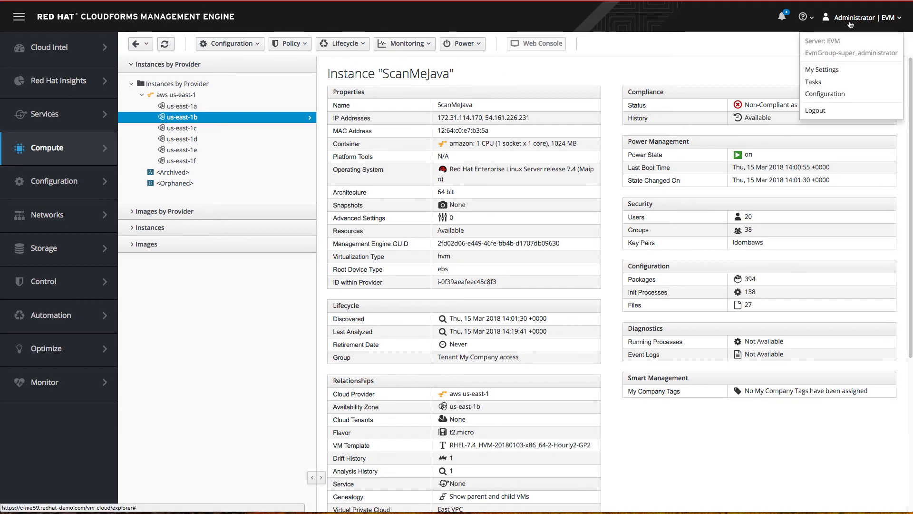
pyautogui.click(836, 81)
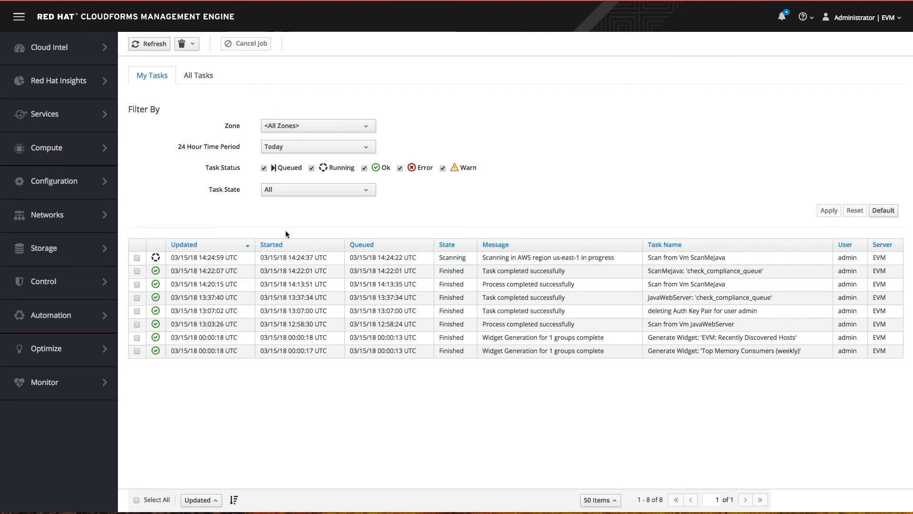
pyautogui.click(149, 43)
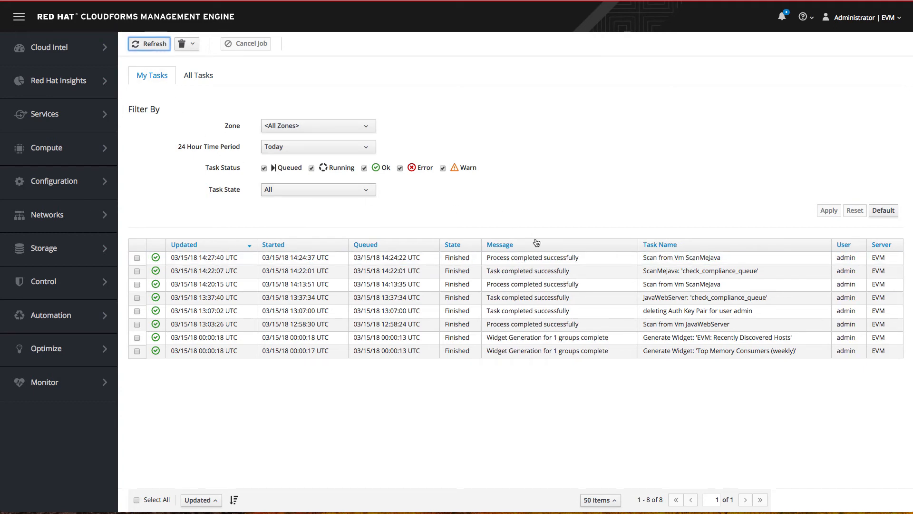
pyautogui.click(546, 263)
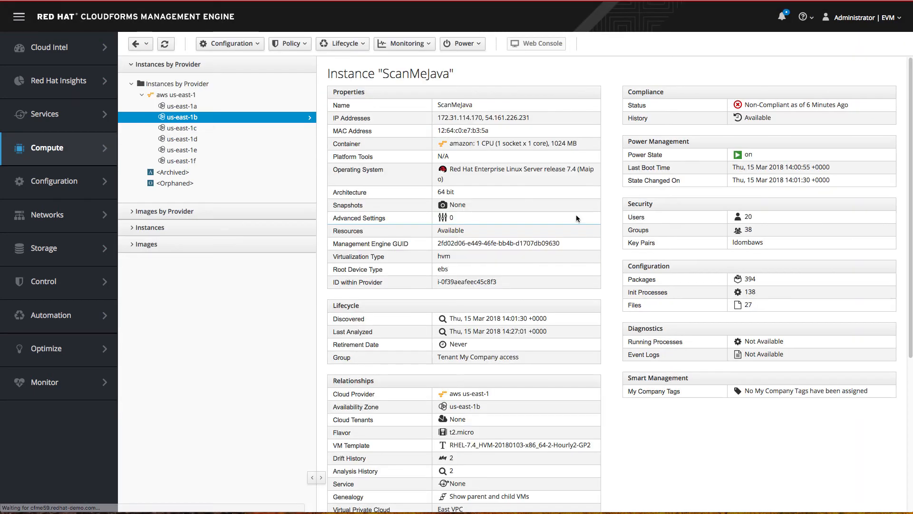
# Recheck ScanMeJava's compliance using its last known configuration, dismiss the notice and refresh the summary
pyautogui.click(287, 44)
pyautogui.click(288, 94)
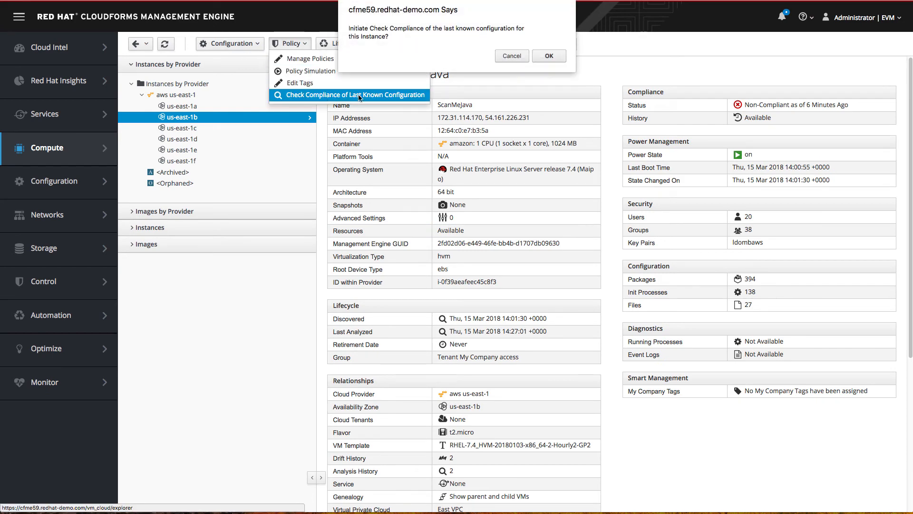
pyautogui.click(547, 56)
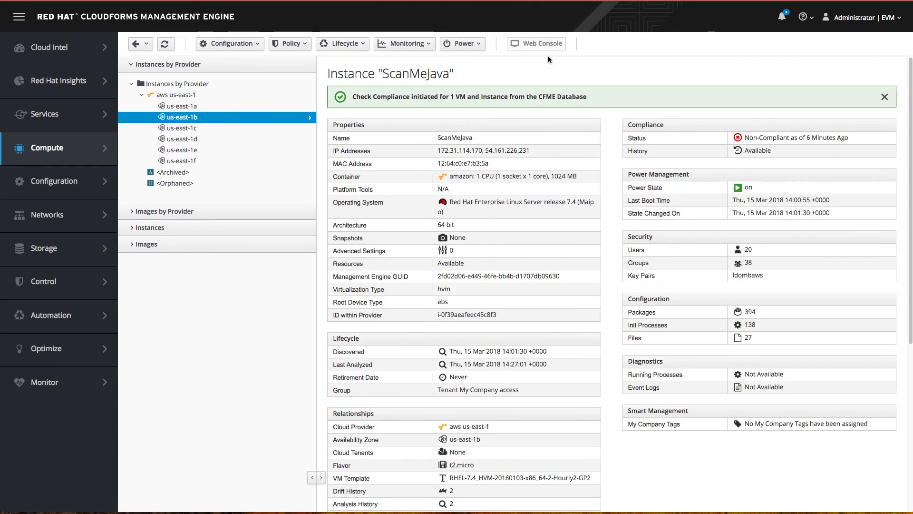
pyautogui.click(886, 98)
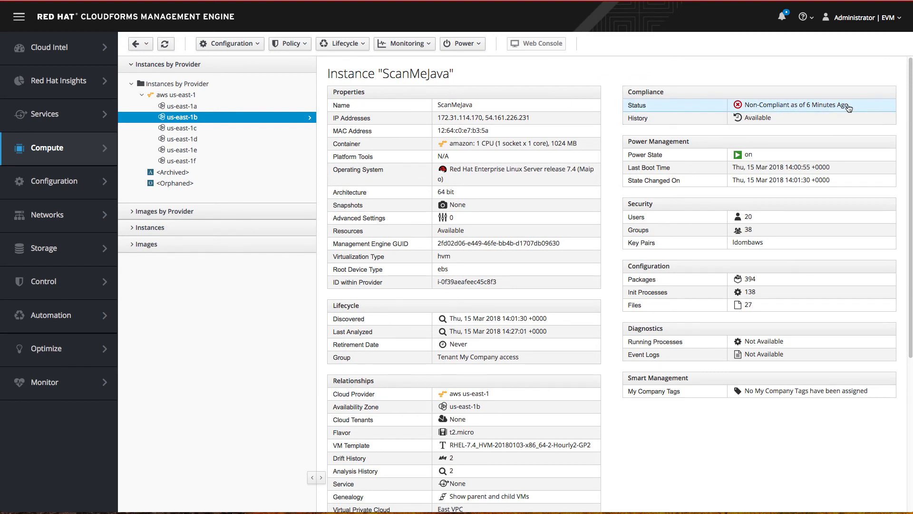
pyautogui.click(165, 44)
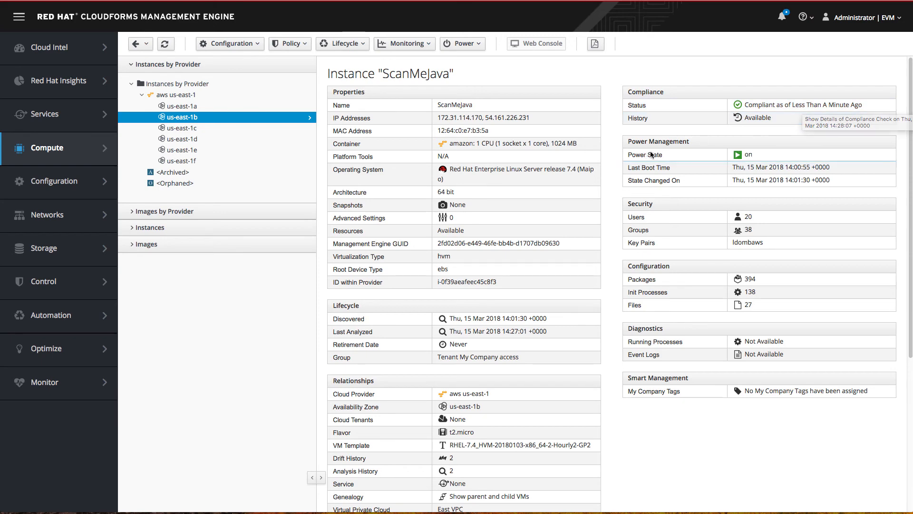
# Open ScanMeJava's drift history and compare the March 15, 2018 entries from 14:20 and 14:27 UTC
pyautogui.scroll(-1, 590, 225)
pyautogui.scroll(-5, 590, 225)
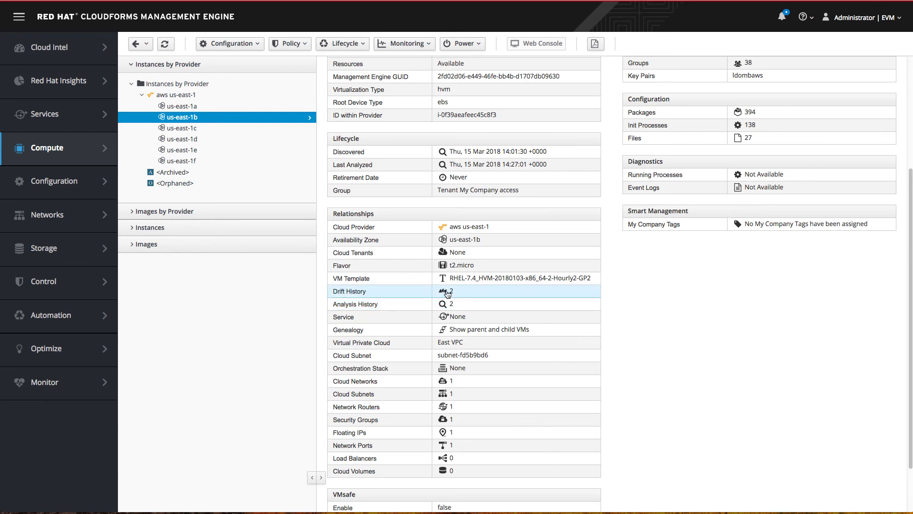
pyautogui.click(448, 292)
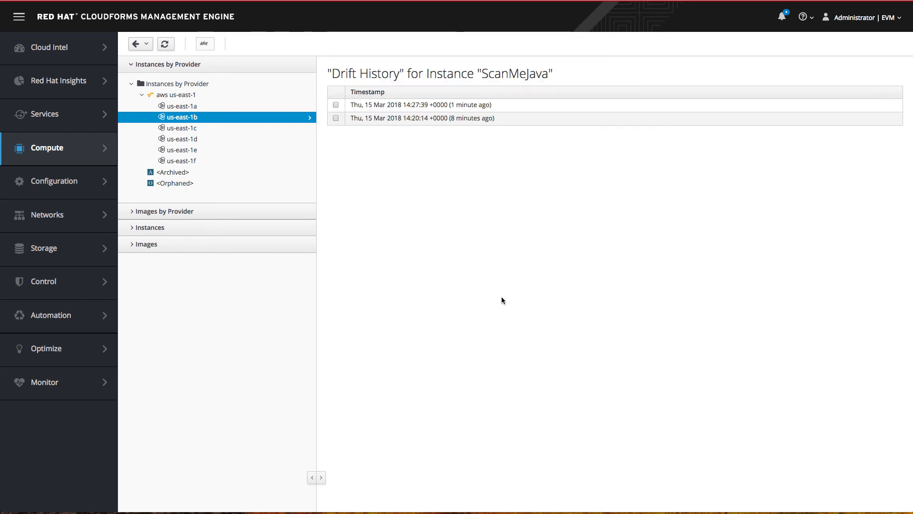
pyautogui.click(336, 118)
pyautogui.click(204, 44)
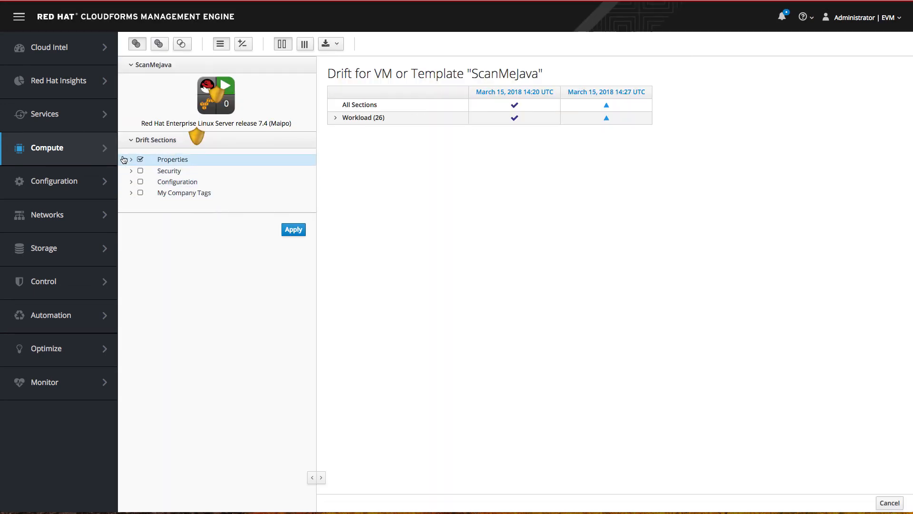
# Add the Guest Applications section under Configuration to the ScanMeJava drift comparison and apply it
pyautogui.click(131, 171)
pyautogui.click(132, 171)
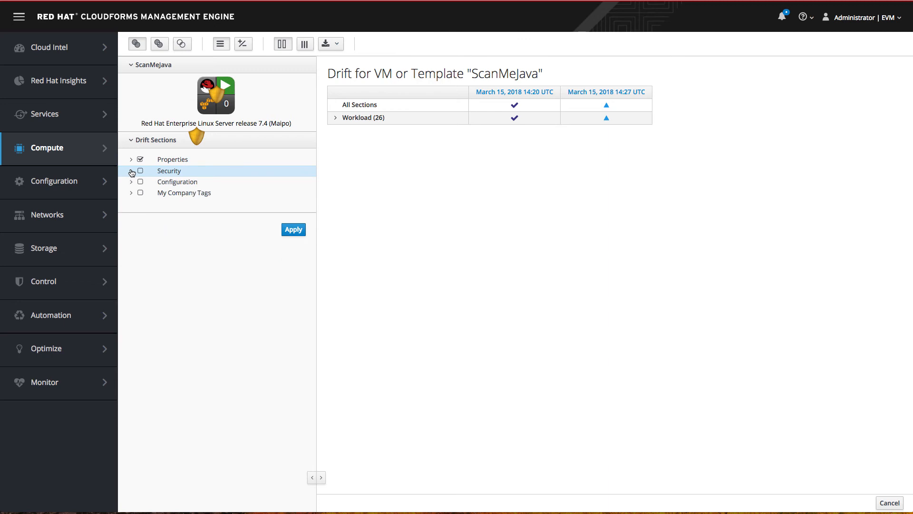
pyautogui.click(132, 182)
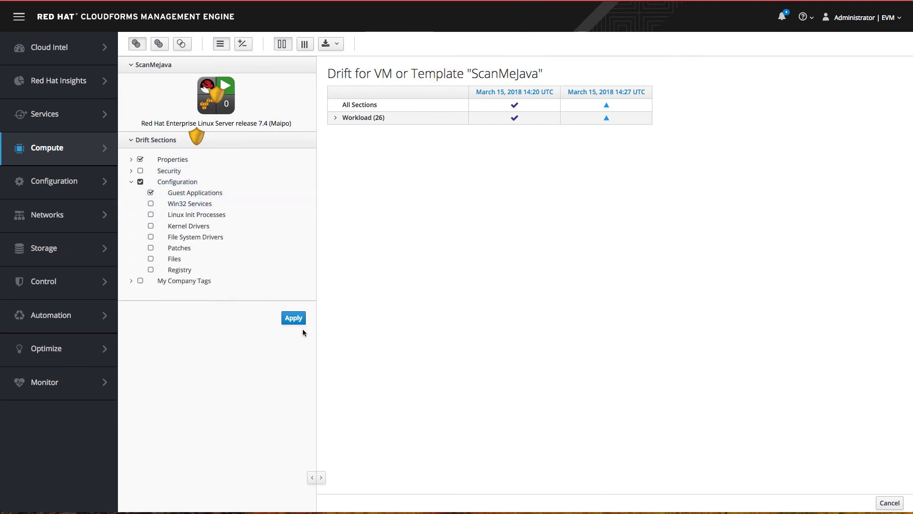
pyautogui.click(294, 318)
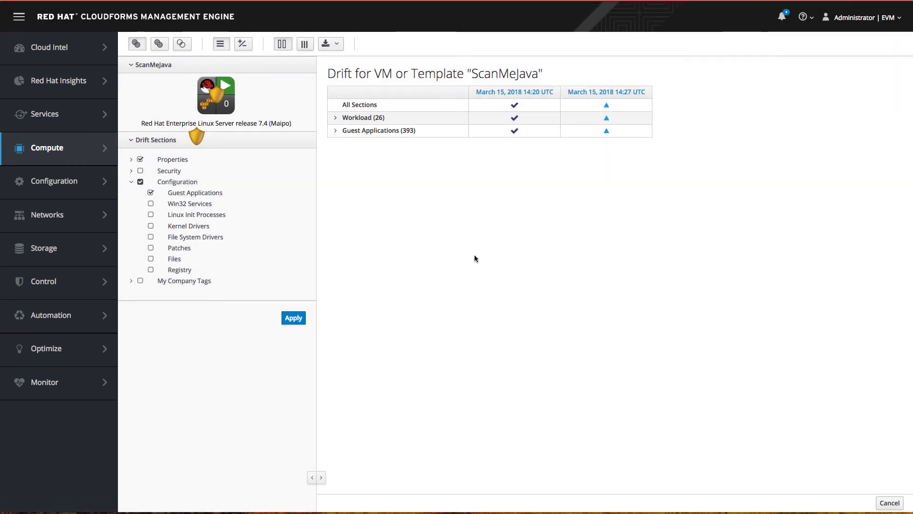
# Compare the java-1.8.0-oracle package version between the two scans under Guest Applications, and close the drift comparison
pyautogui.click(336, 131)
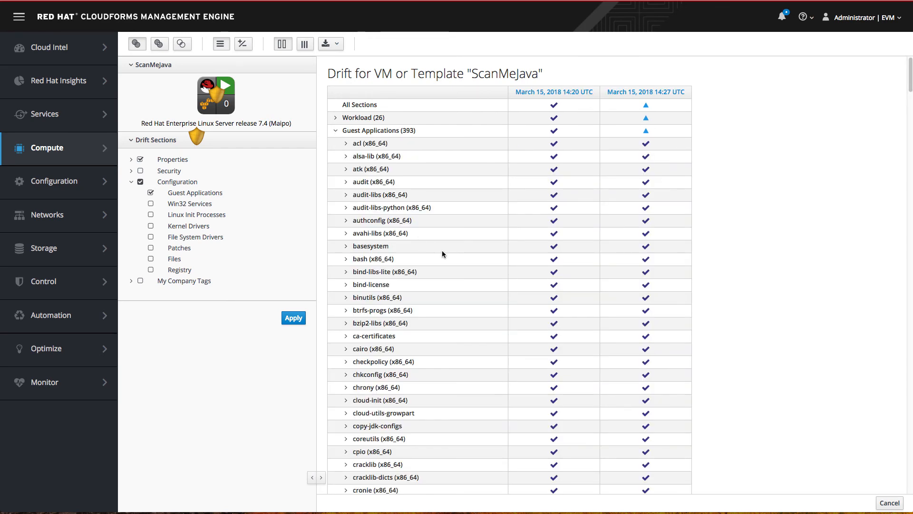
pyautogui.scroll(-10, 457, 253)
pyautogui.scroll(-9, 456, 257)
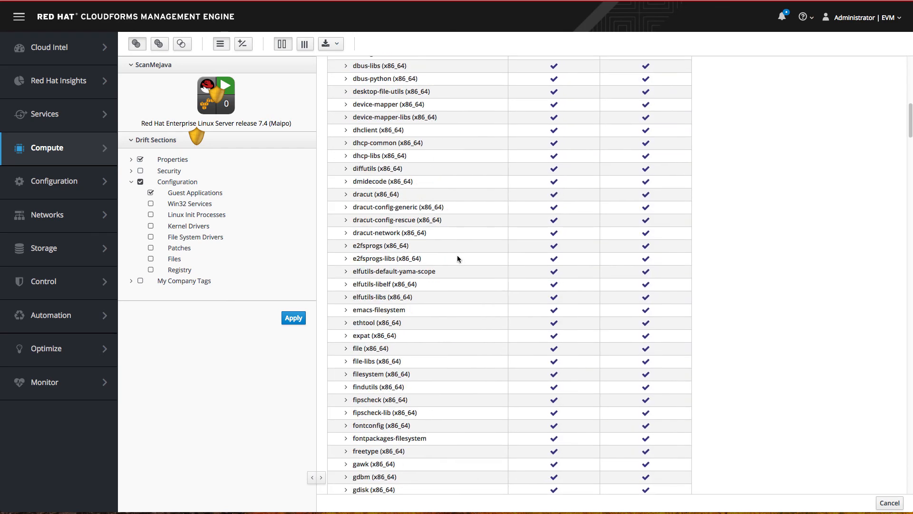
pyautogui.scroll(-7, 465, 262)
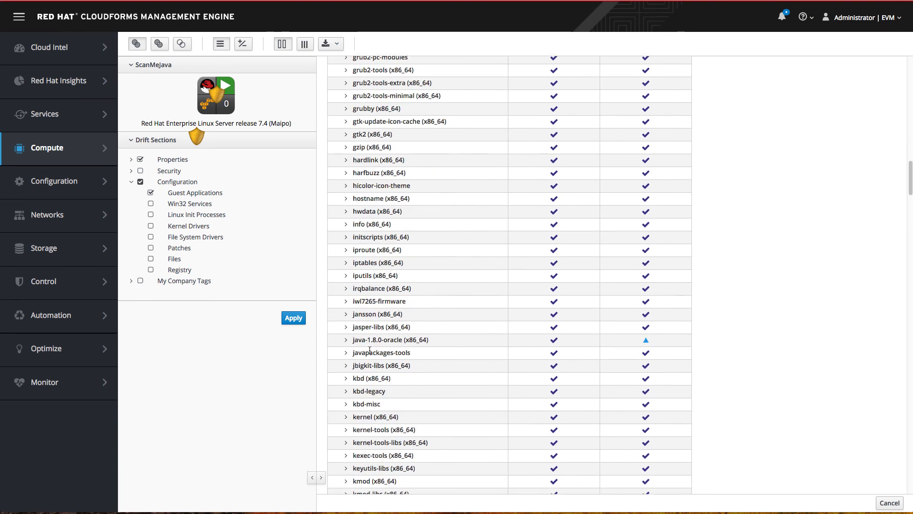
pyautogui.click(346, 343)
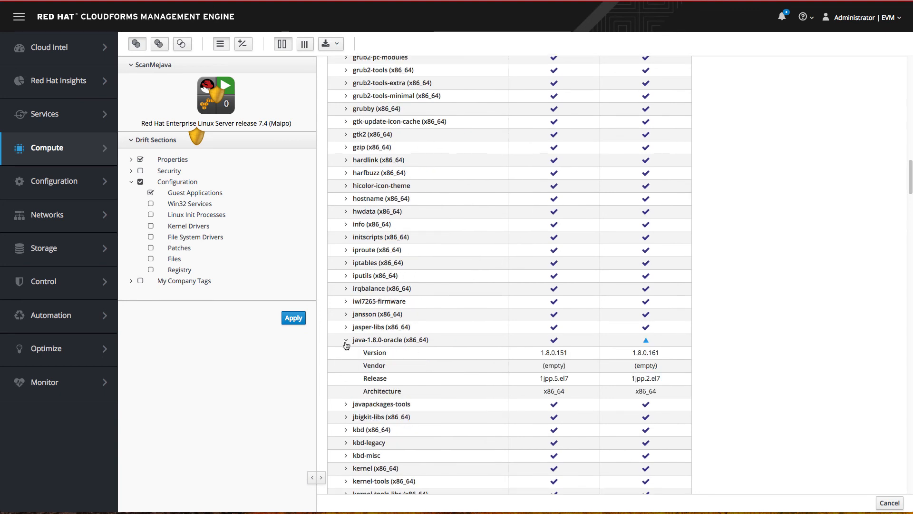
pyautogui.moveTo(569, 353); pyautogui.dragTo(540, 353)
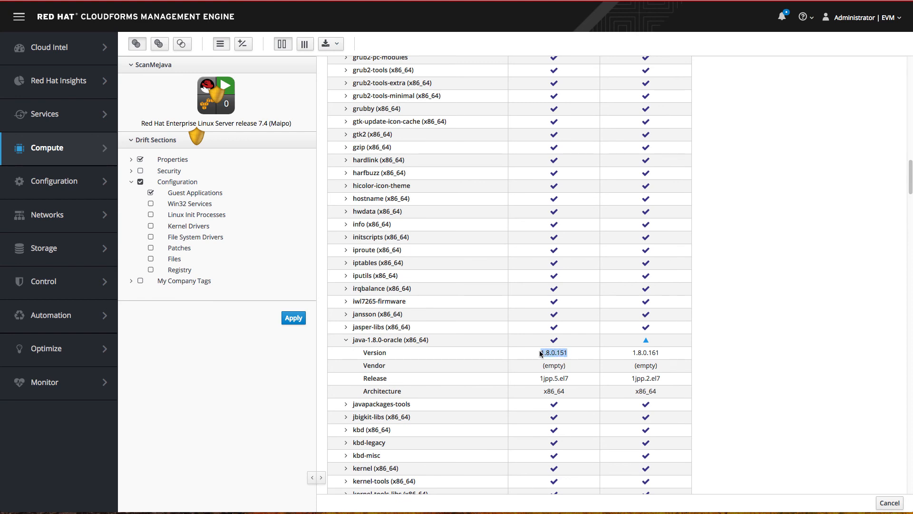
pyautogui.doubleClick(656, 353)
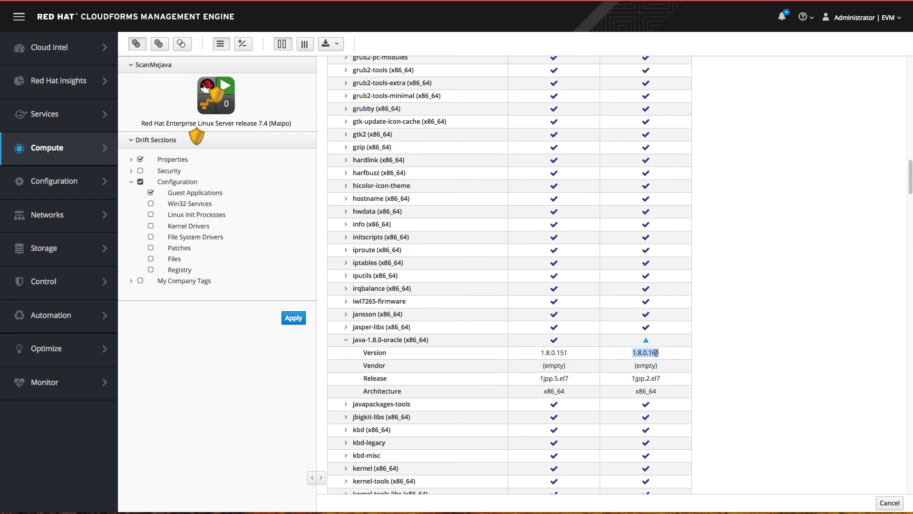
pyautogui.click(692, 359)
pyautogui.click(876, 502)
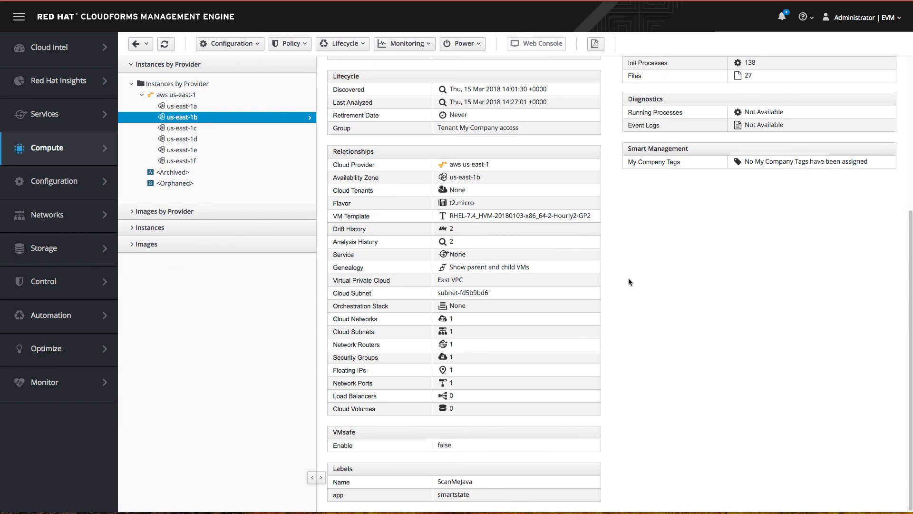
# Review the contents of the /etc/hosts file collected from ScanMeJava and return to the instance summary
pyautogui.scroll(2, 663, 276)
pyautogui.scroll(-2, 665, 278)
pyautogui.scroll(1, 656, 341)
pyautogui.scroll(6, 652, 338)
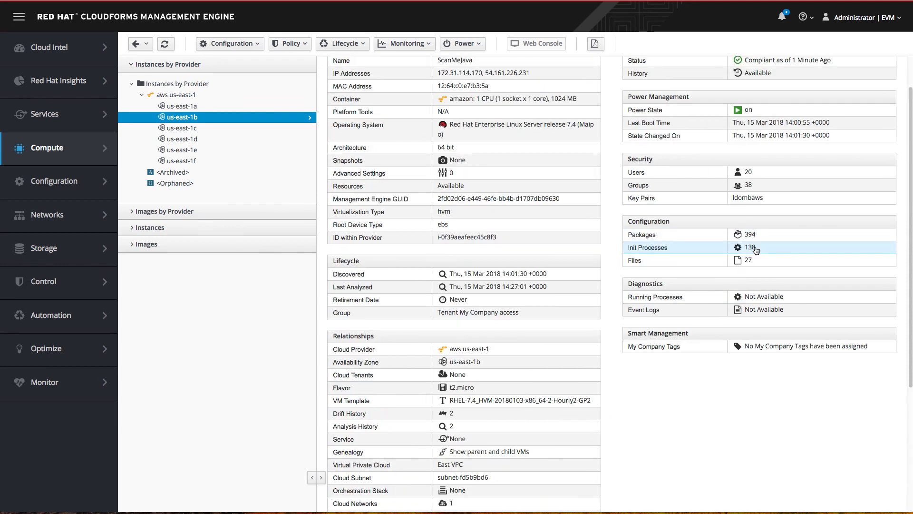
pyautogui.click(746, 261)
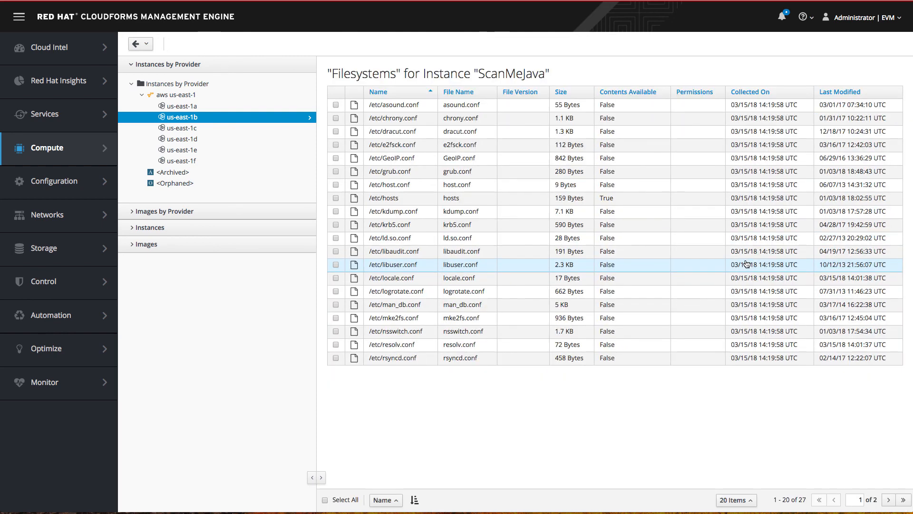
pyautogui.click(545, 200)
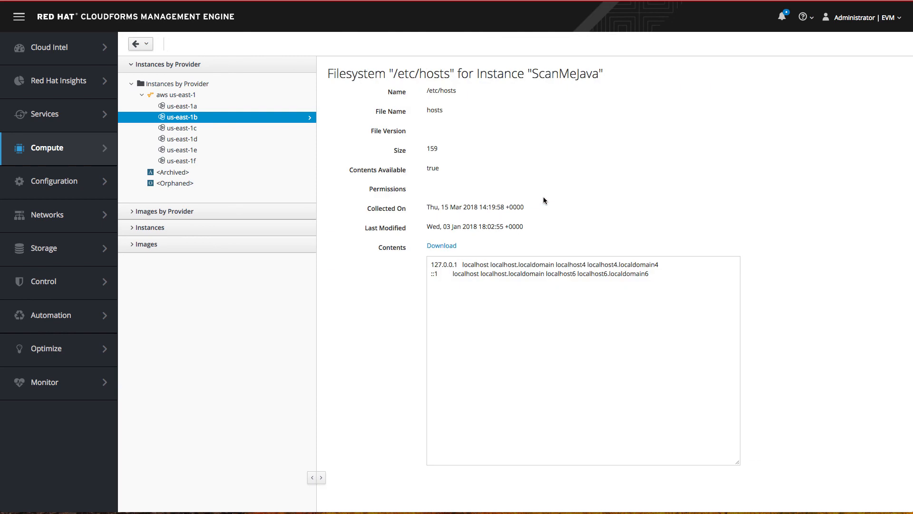
pyautogui.moveTo(662, 280); pyautogui.dragTo(423, 256)
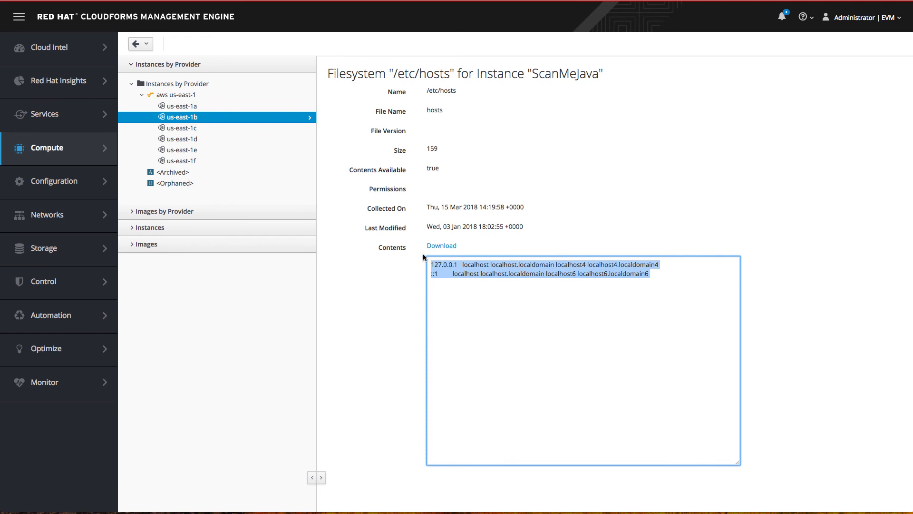
pyautogui.click(616, 218)
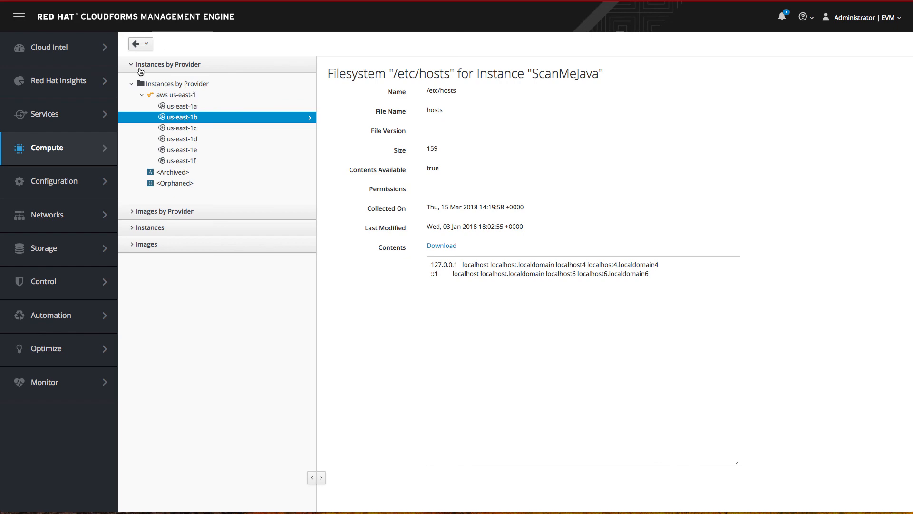
pyautogui.click(142, 44)
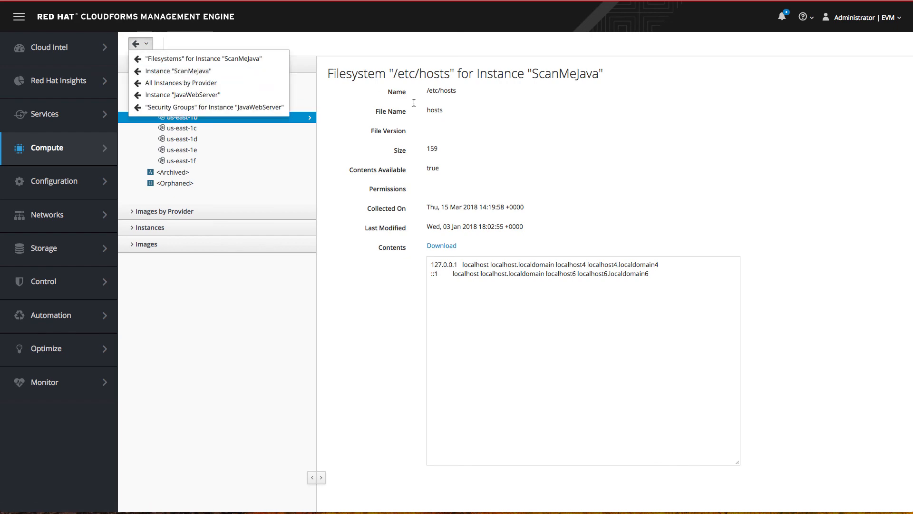
pyautogui.click(226, 71)
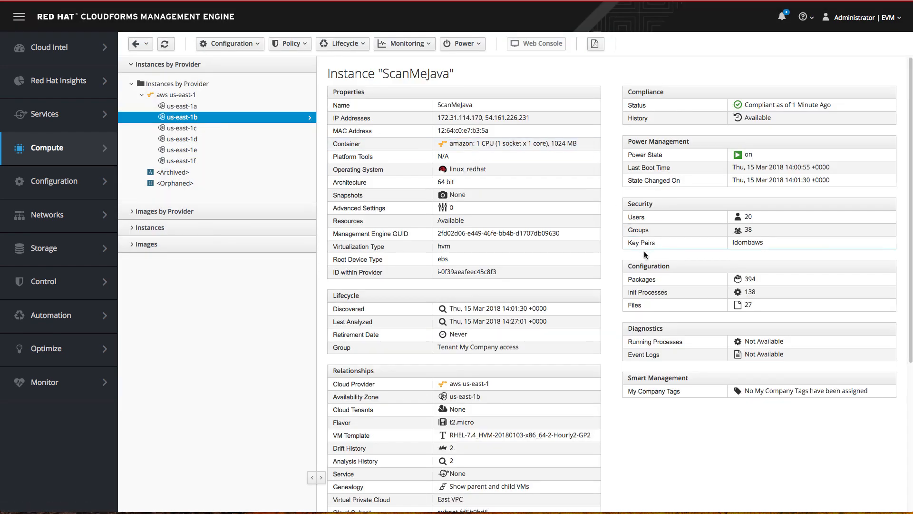